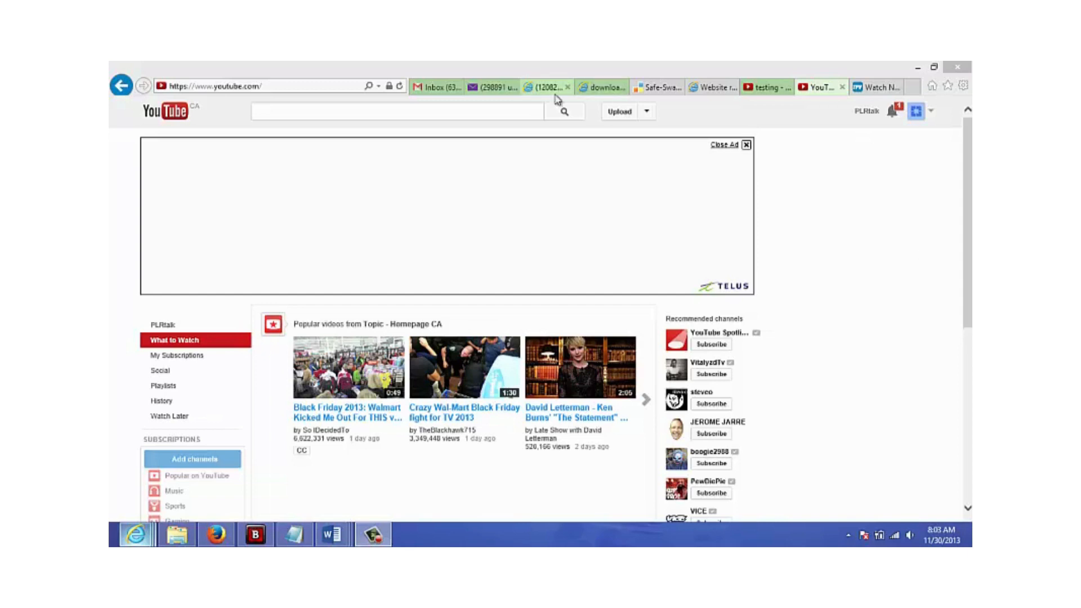
click(295, 87)
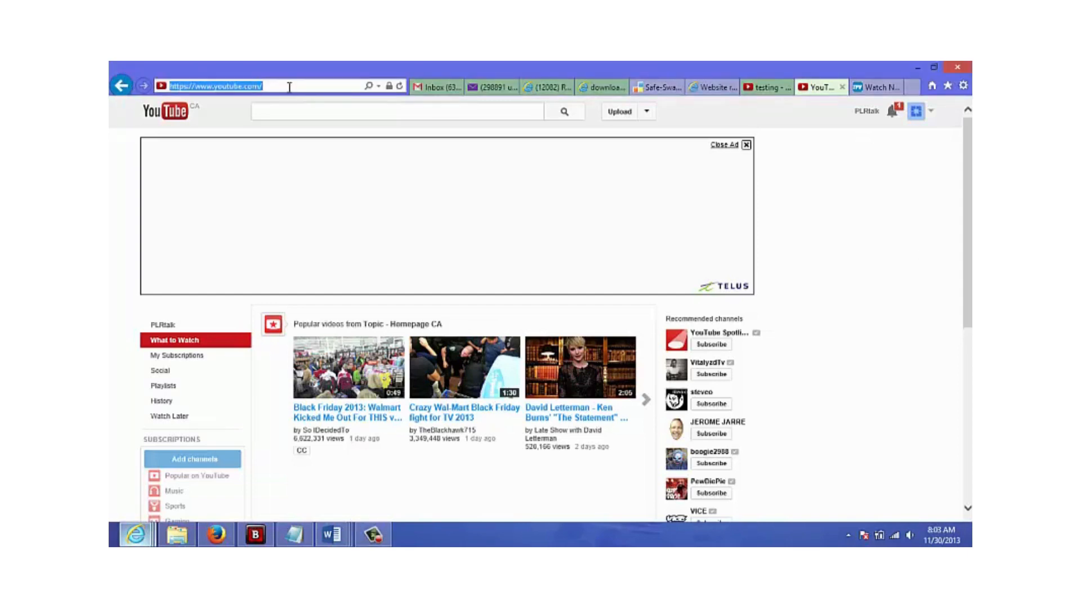
click(289, 87)
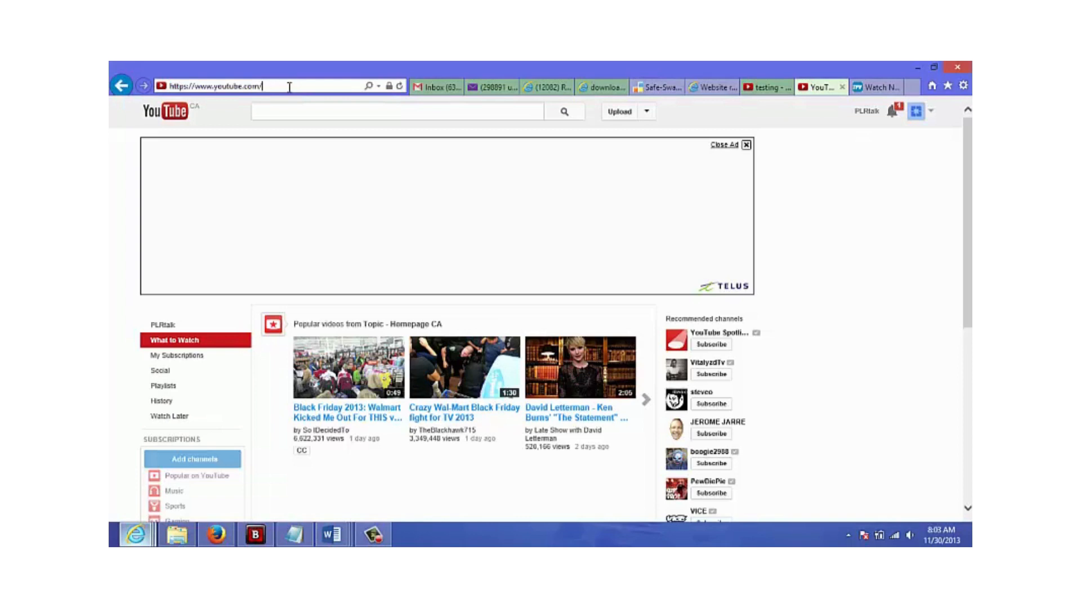
text(editor)
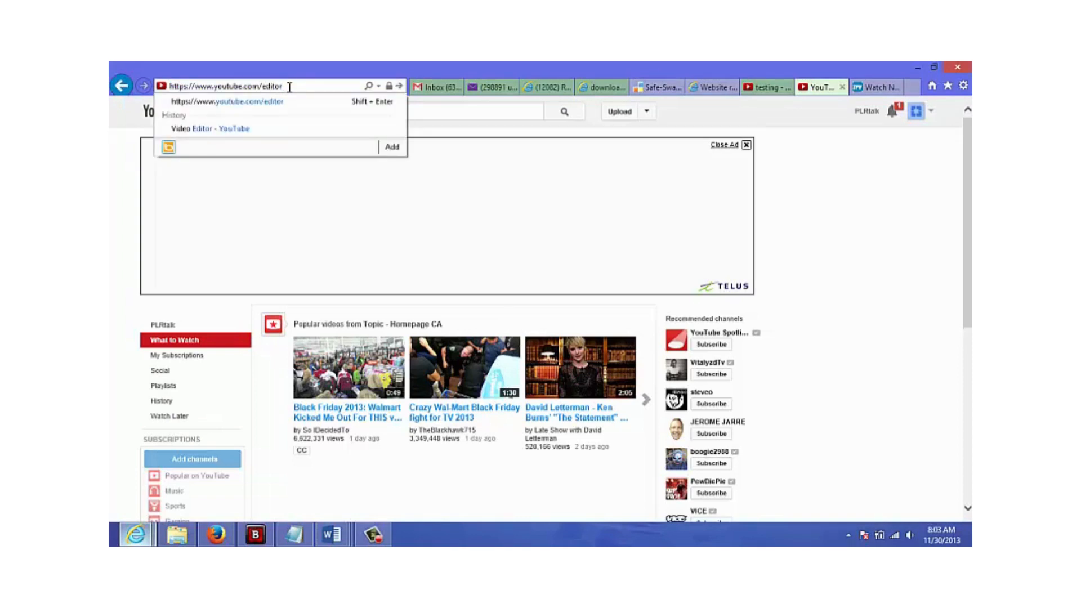
key(Return)
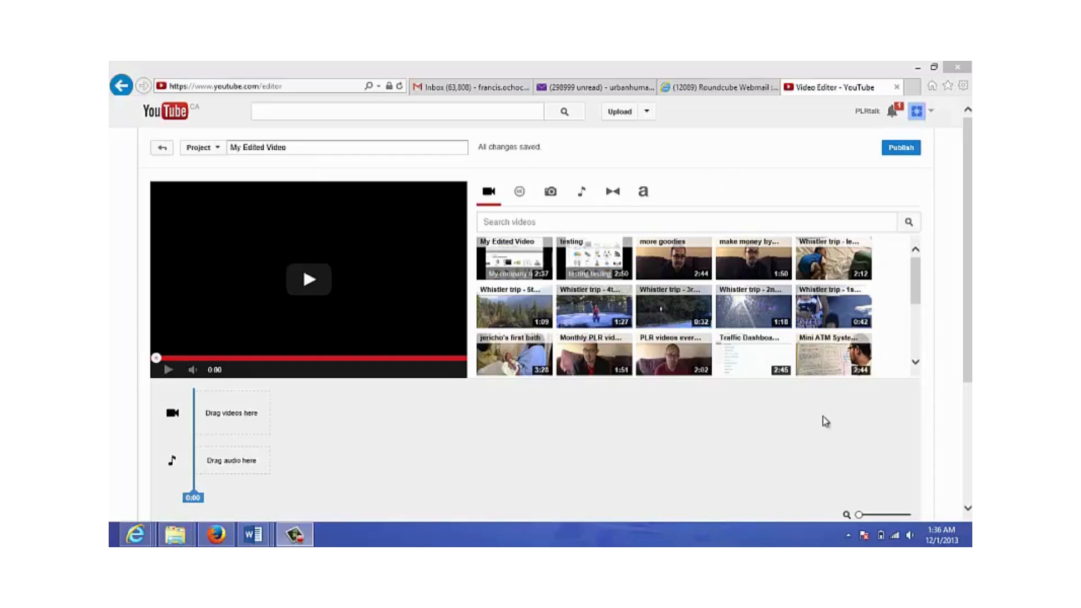
- Add the "Traffic Dashboard" video to the project's video track, preview its opening seconds and return playback to the start
click(731, 353)
drag(731, 353, 241, 412)
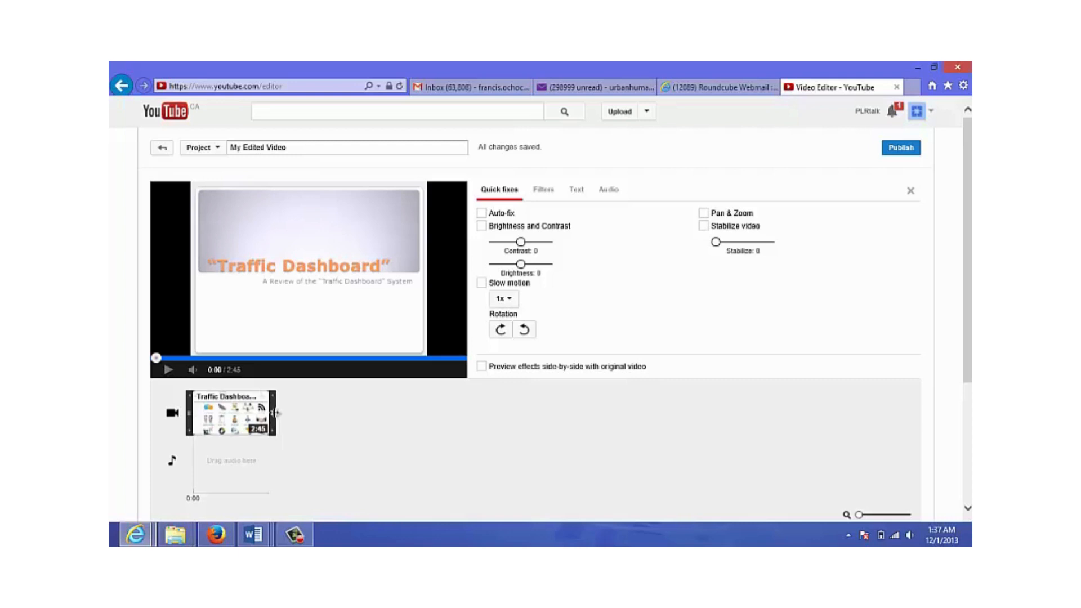
click(162, 373)
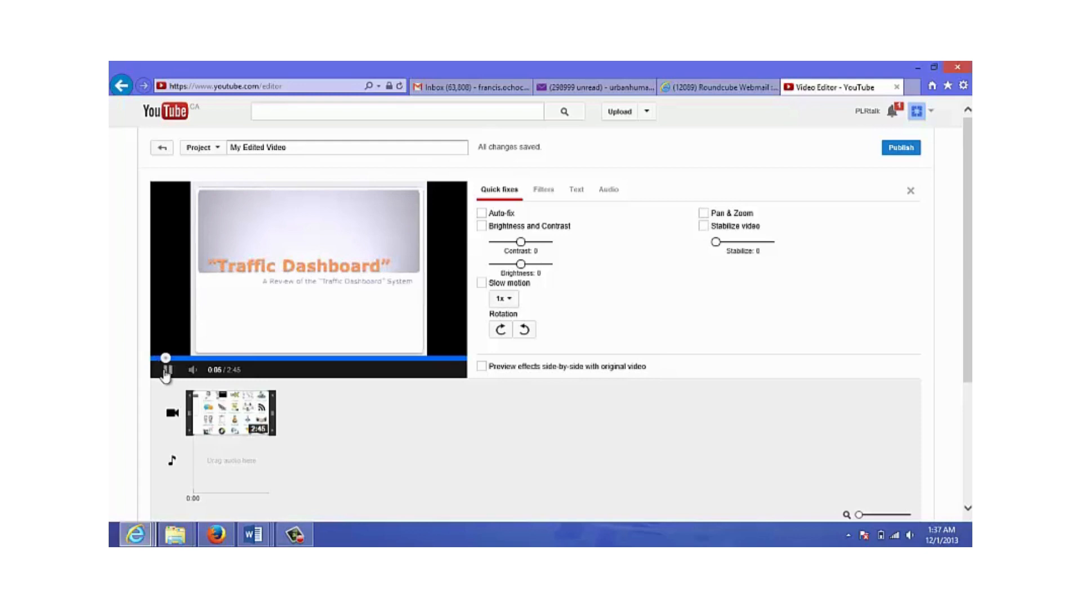
click(166, 372)
drag(151, 363, 152, 362)
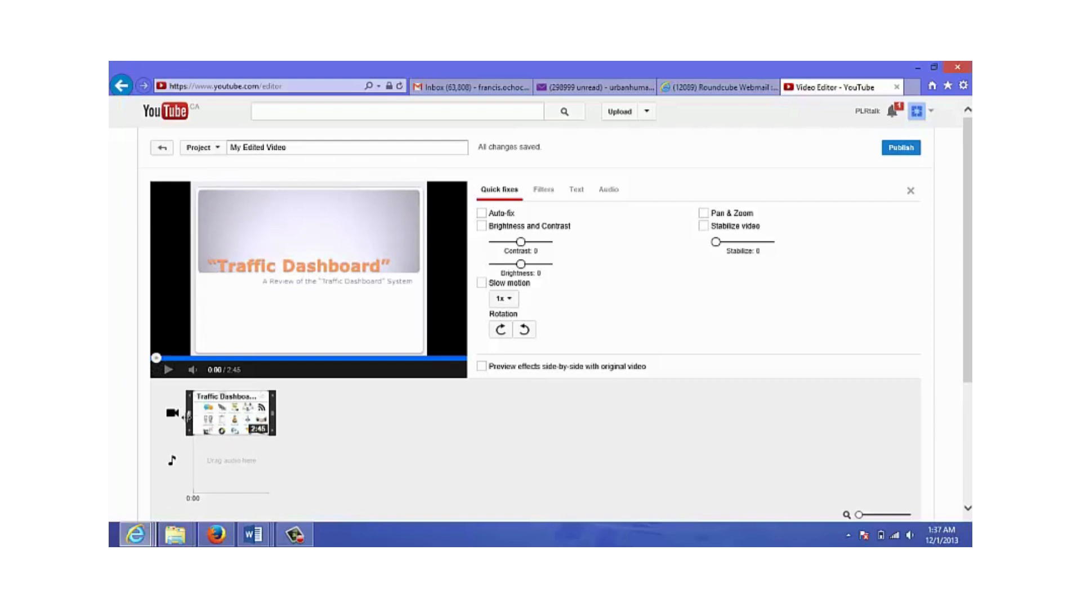
- Try to trim the beginning of the "Traffic Dashboard" clip, and play the project from the start
drag(189, 417, 190, 418)
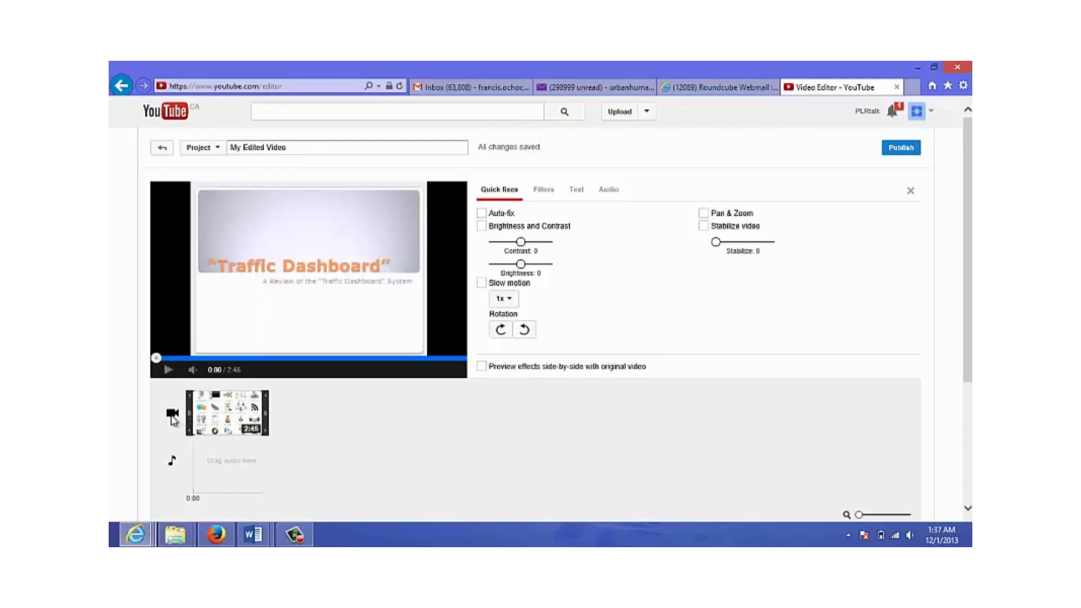
click(173, 415)
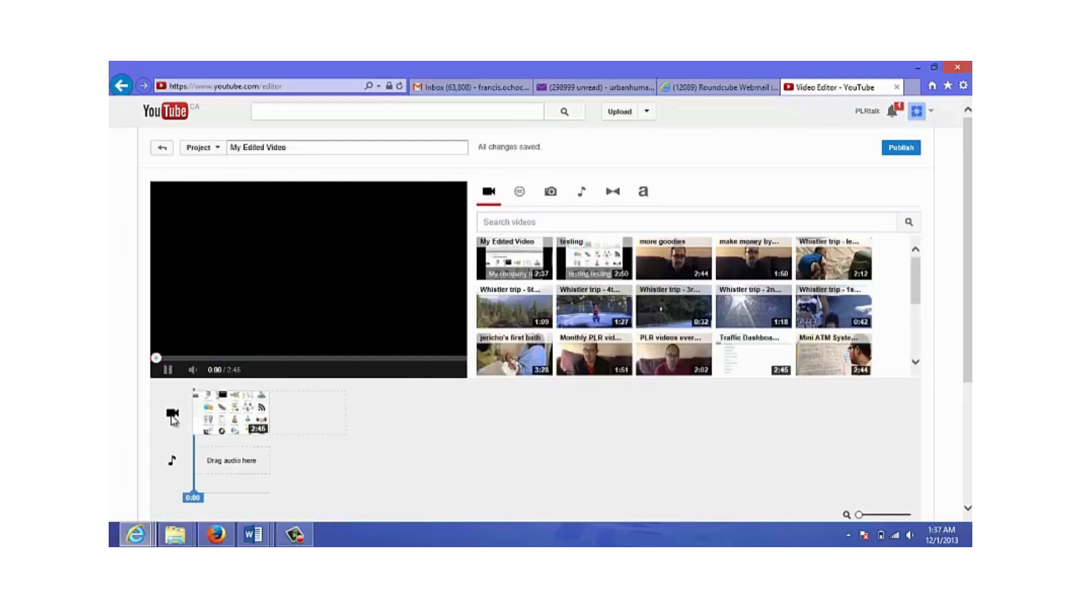
click(168, 371)
click(170, 376)
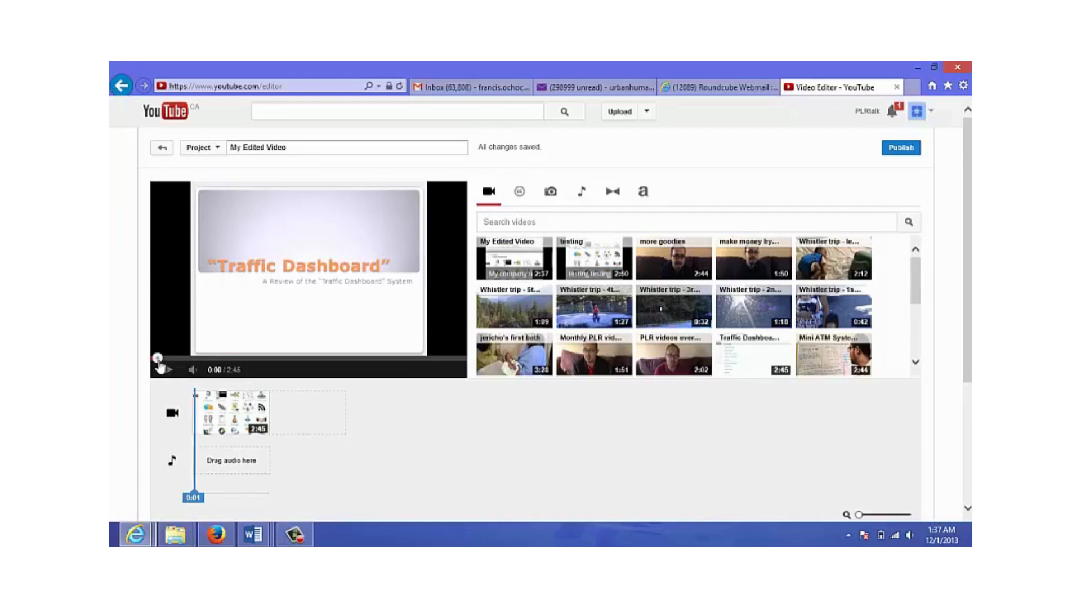
click(156, 360)
- Trim the first 15 seconds off the "Traffic Dashboard" clip and check the new beginning in the project preview
click(196, 415)
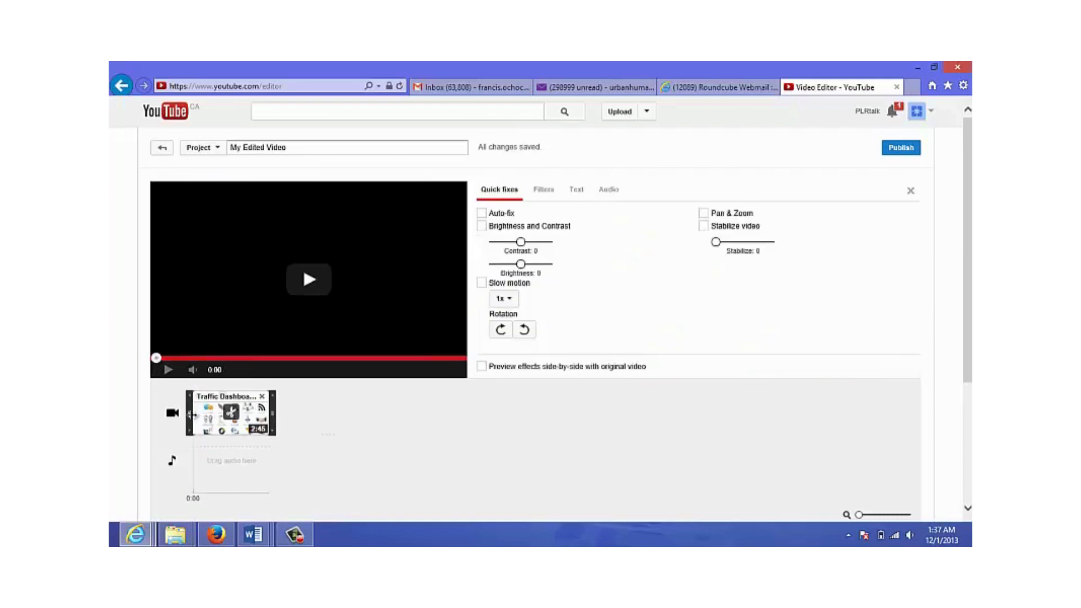
drag(192, 416, 198, 416)
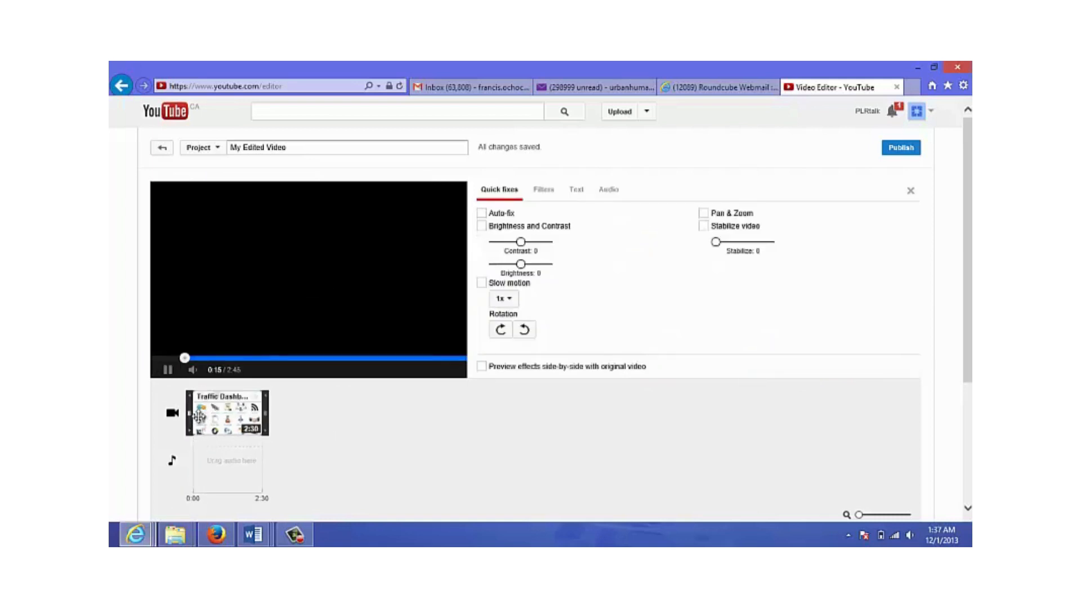
click(173, 417)
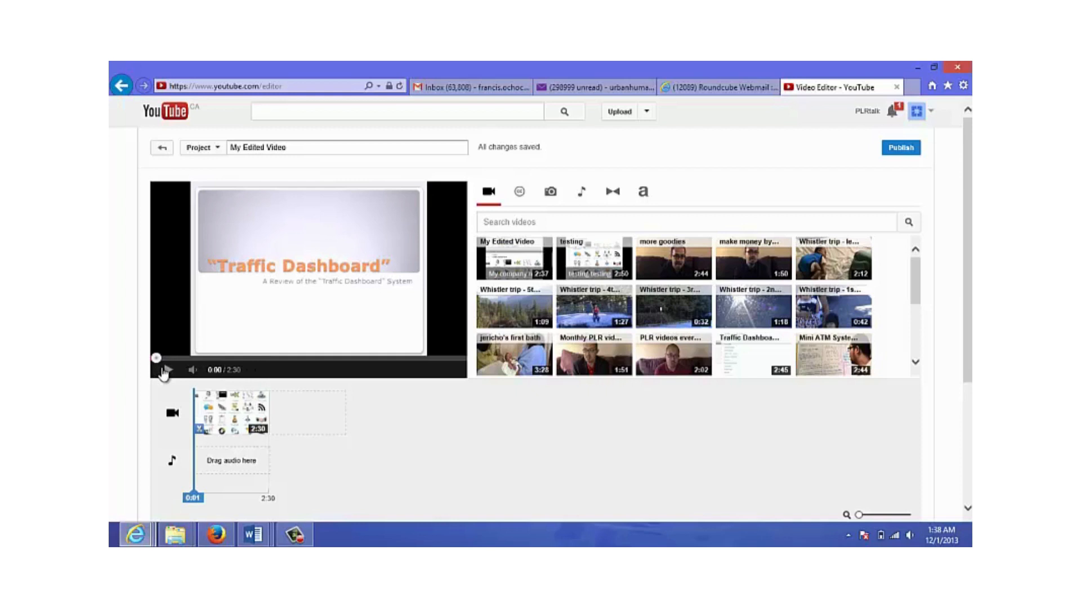
click(165, 372)
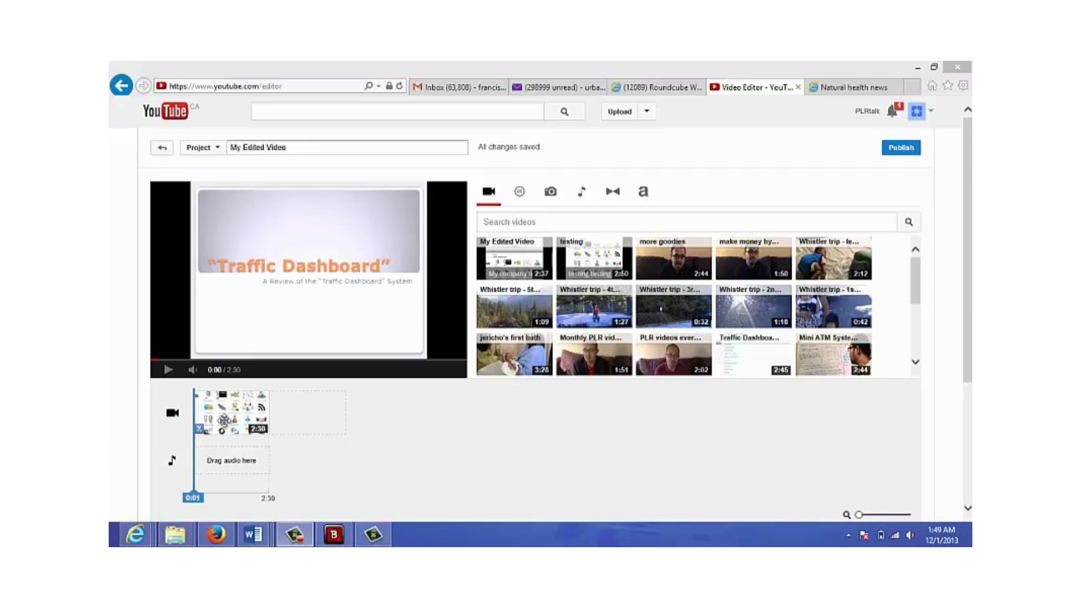
- Enable a text overlay on the "Traffic Dashboard" clip and view the available banner positions, keeping Bottom
mouse_move(214, 420)
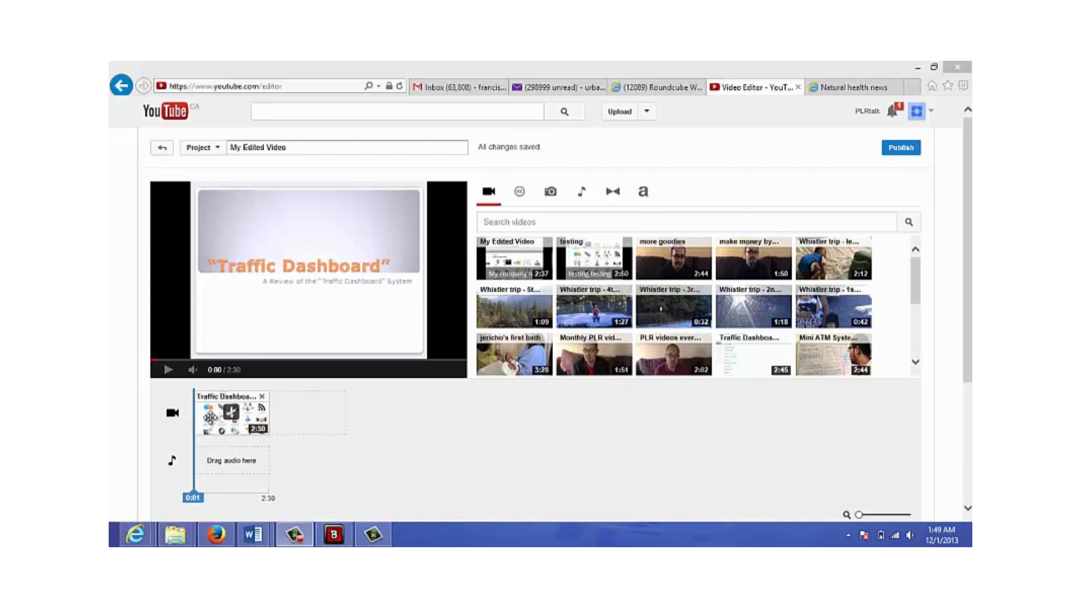
click(210, 417)
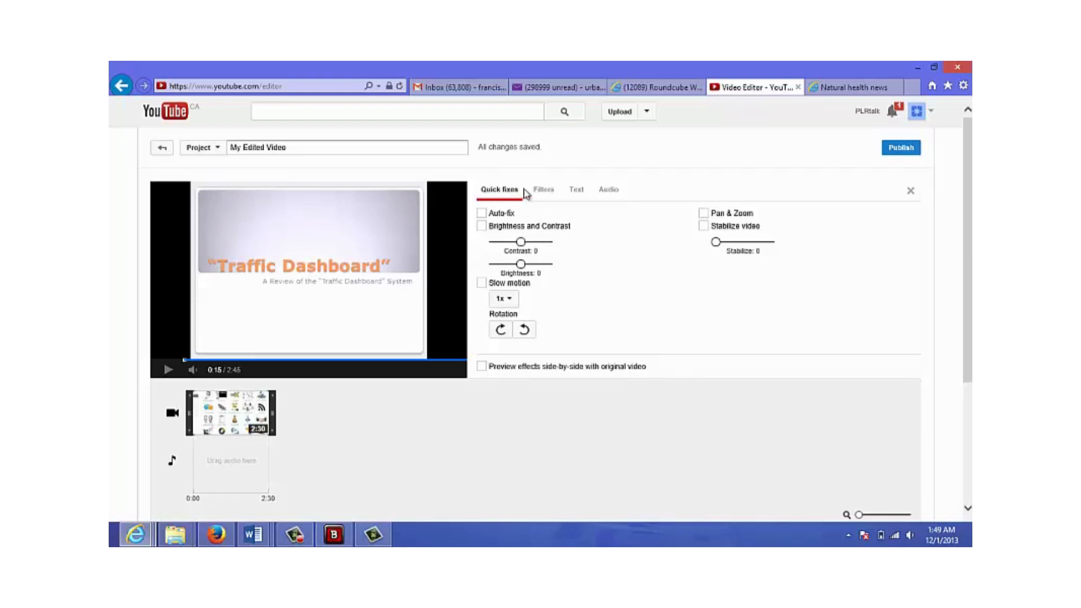
click(583, 196)
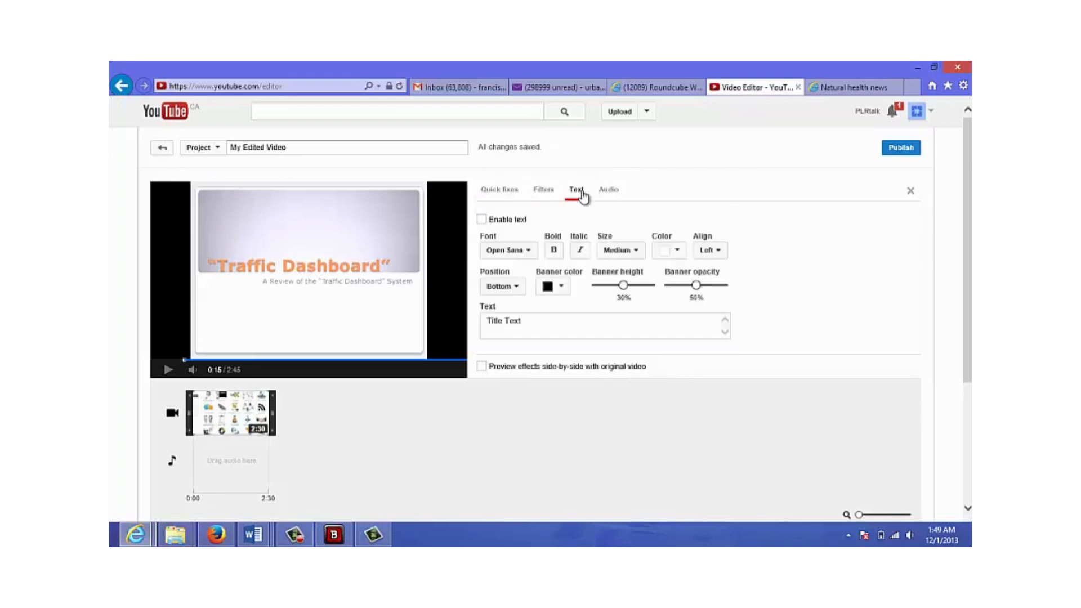
click(482, 220)
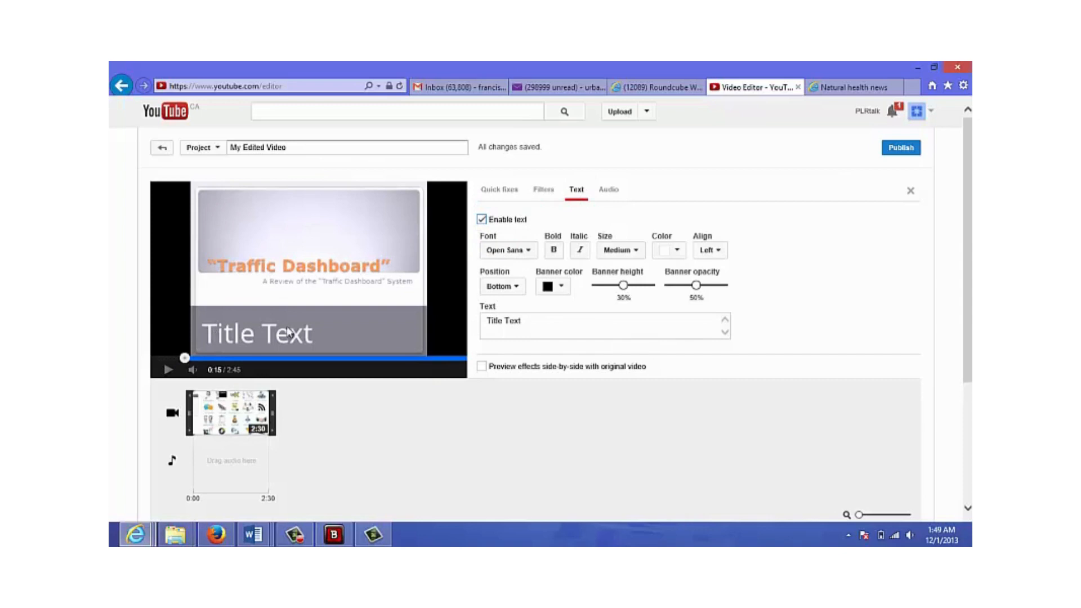
click(522, 290)
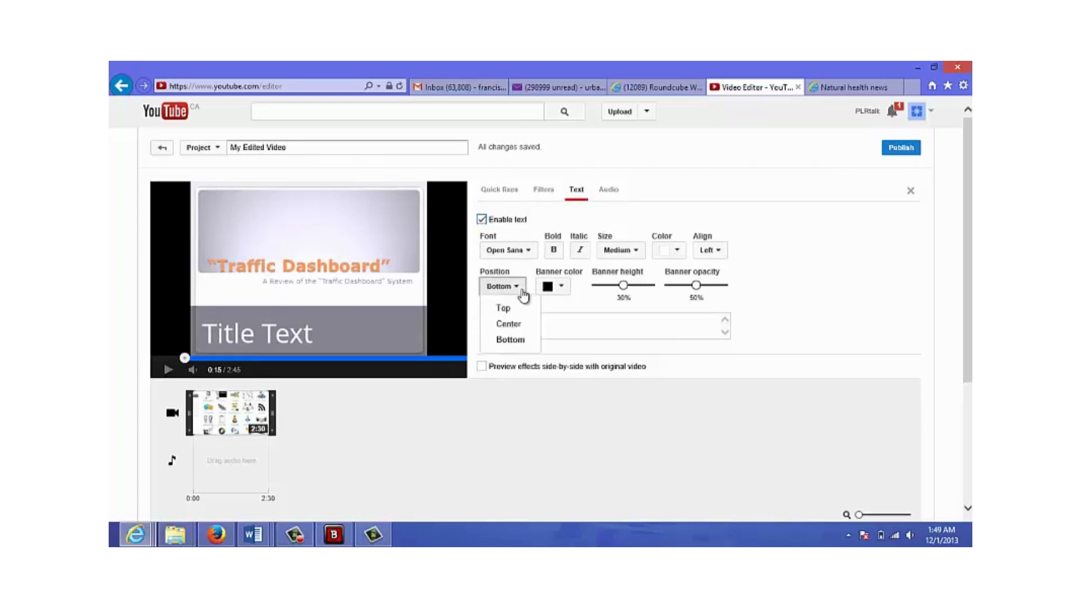
click(523, 290)
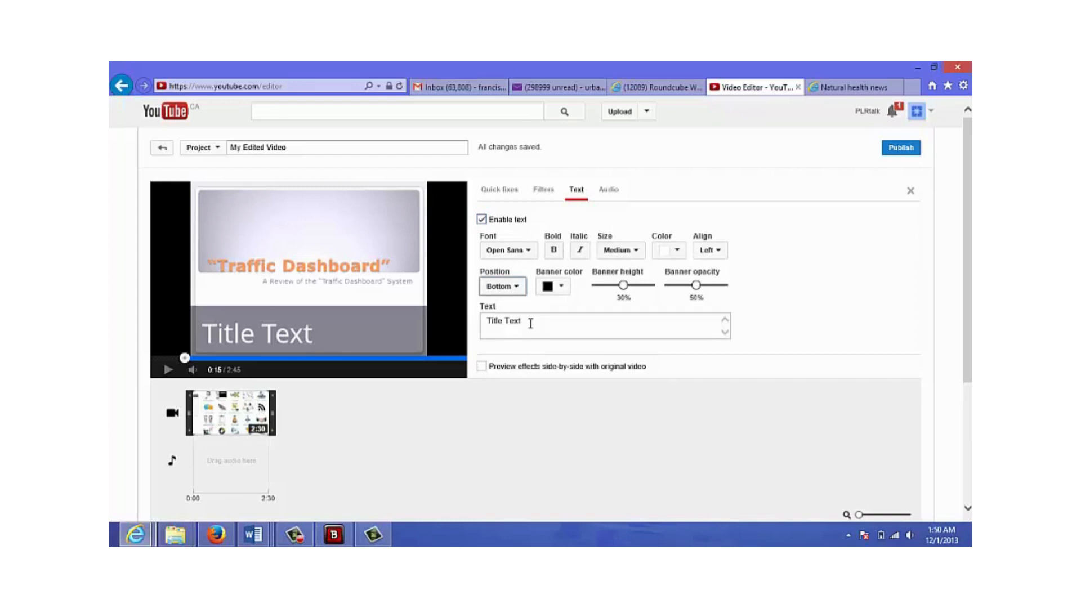
- Replace the overlay's default title with "testing for example"
drag(526, 322, 488, 324)
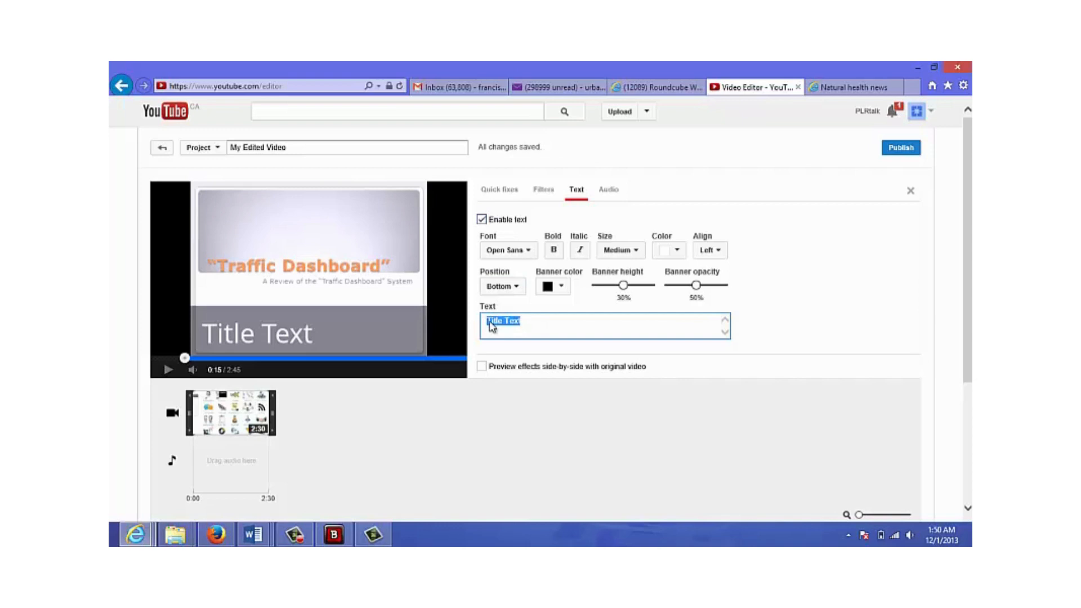
text(Titl)
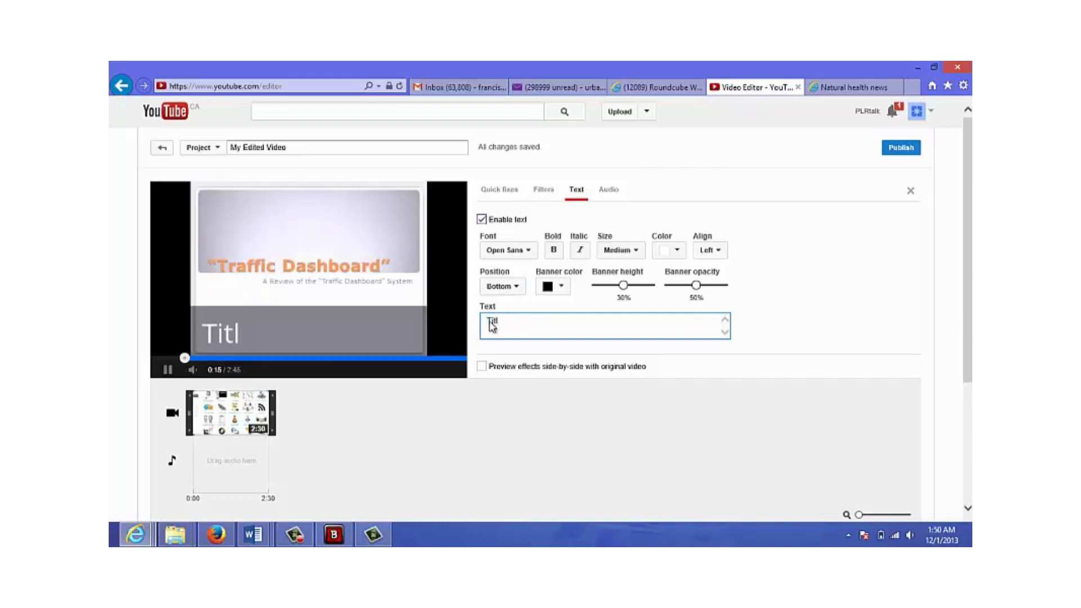
text(e of test)
key(BackSpace)
key(BackSpace)
key(BackSpace)
key(BackSpace)
key(BackSpace)
key(BackSpace)
key(BackSpace)
key(BackSpace)
key(BackSpace)
key(BackSpace)
key(BackSpace)
key(BackSpace)
key(BackSpace)
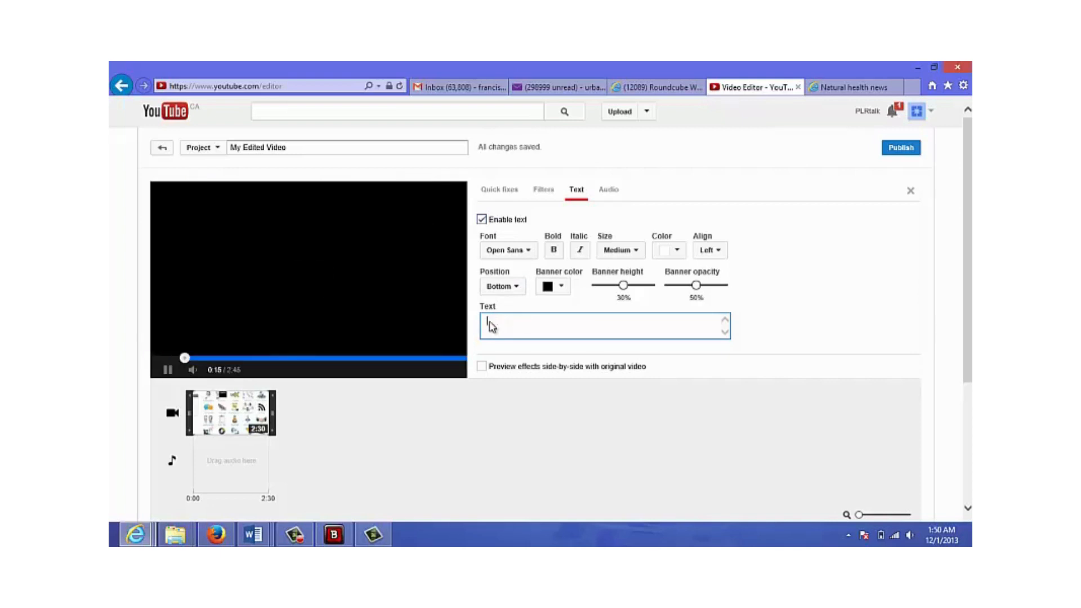
text(testing )
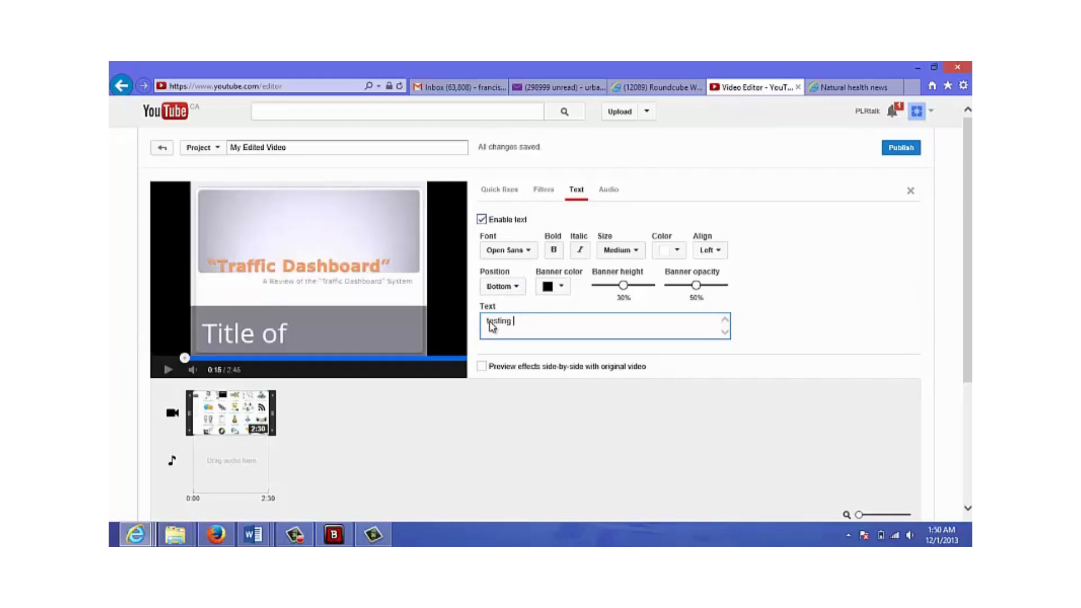
text(for)
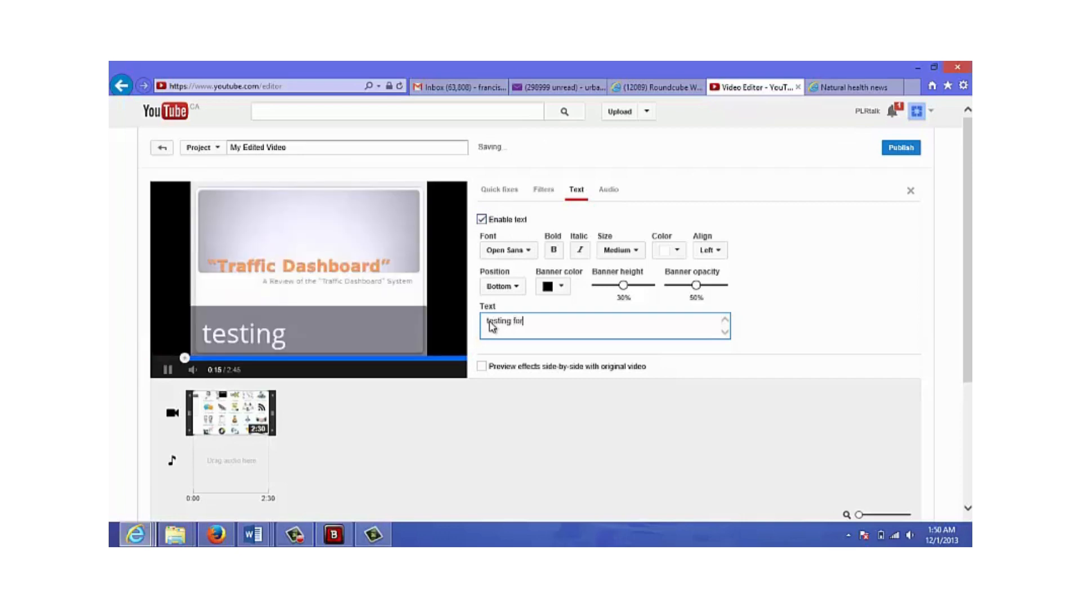
text( example)
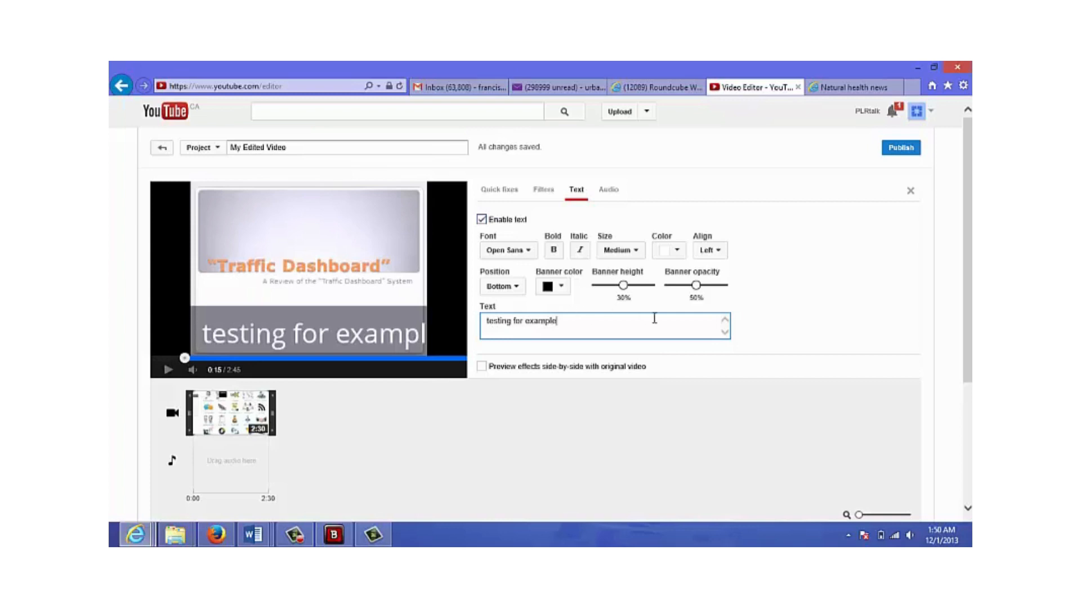
- Clear the sample overlay text and enter "abc company" as the banner text
key(BackSpace)
key(BackSpace)
key(BackSpace)
key(BackSpace)
key(BackSpace)
key(BackSpace)
key(BackSpace)
key(BackSpace)
key(BackSpace)
key(BackSpace)
key(BackSpace)
key(BackSpace)
key(BackSpace)
key(BackSpace)
key(BackSpace)
key(BackSpace)
key(BackSpace)
key(BackSpace)
key(BackSpace)
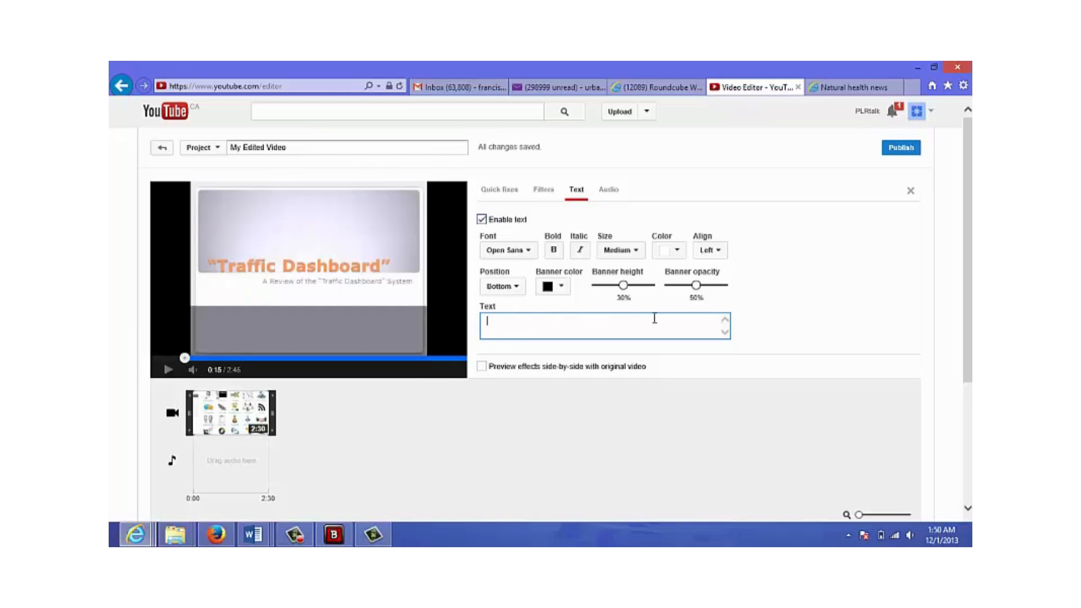
text(abc company)
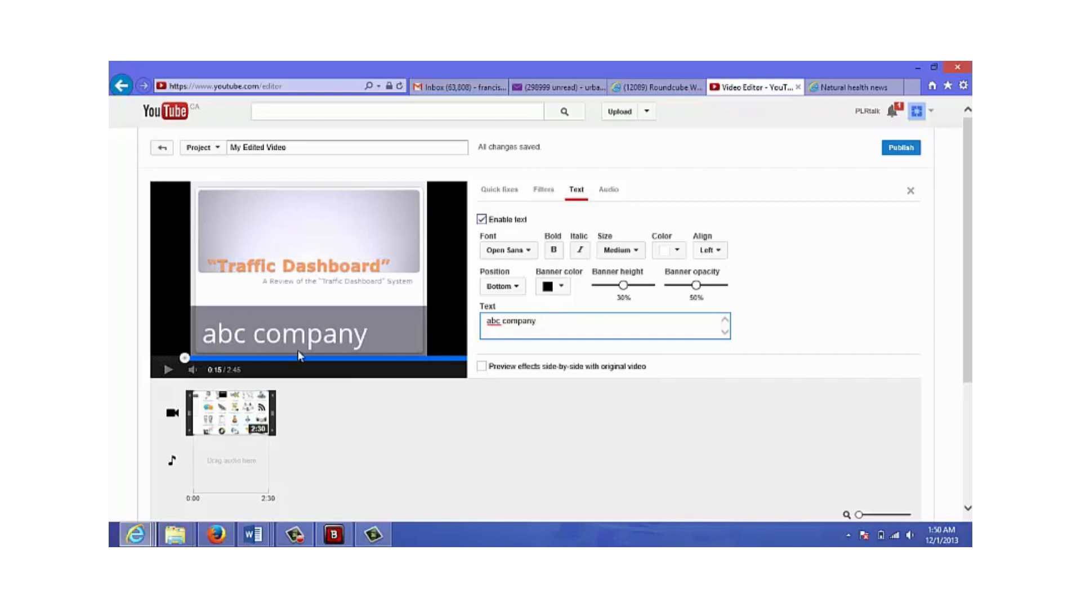
- Leave the clip's settings and play the start of the project to check the text banner
click(173, 415)
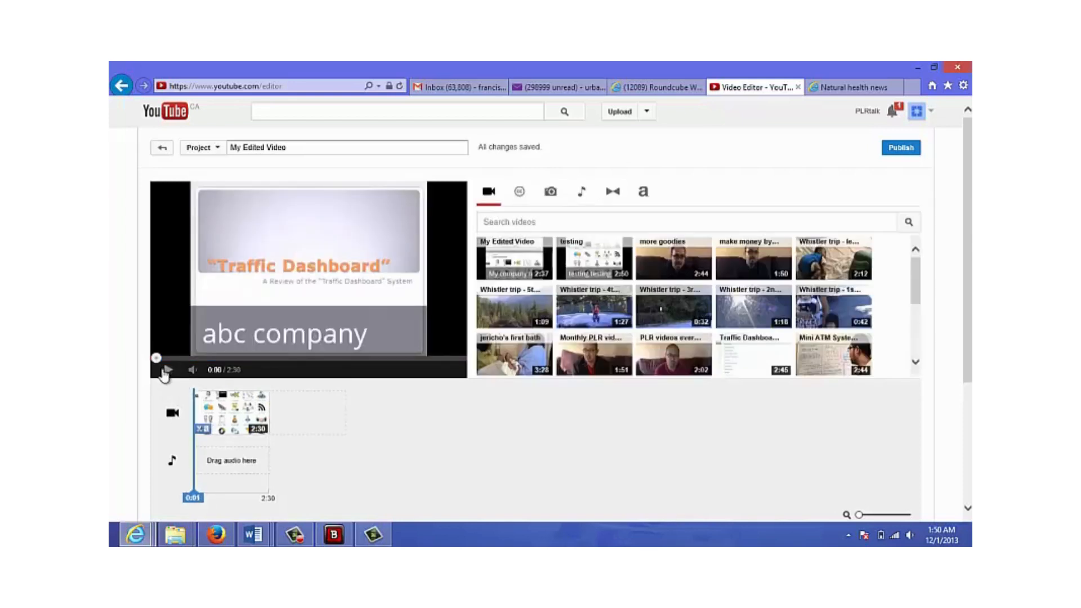
click(165, 370)
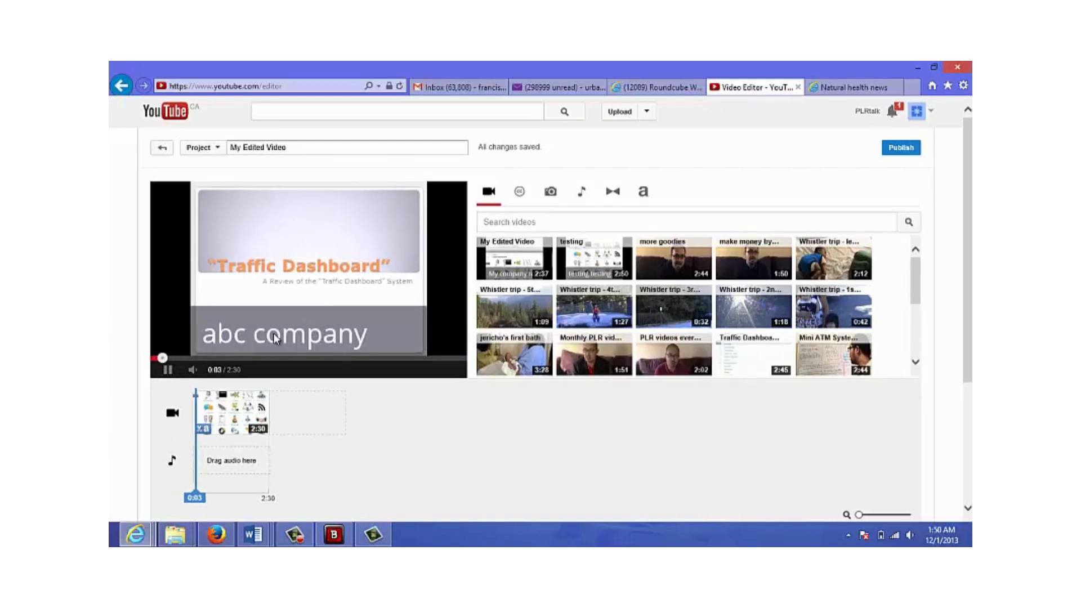
click(164, 371)
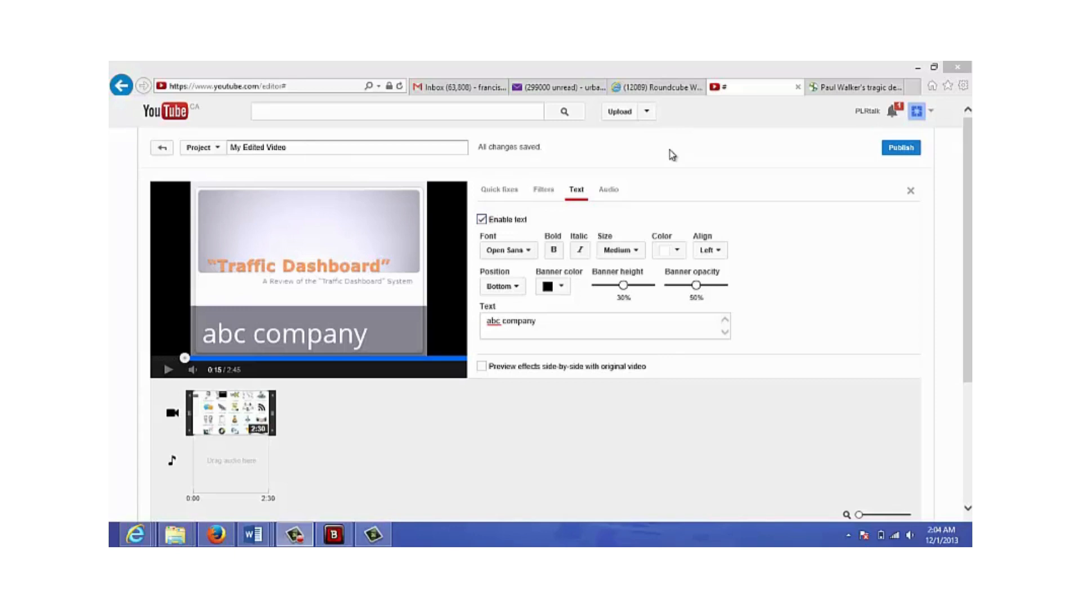
- Leave the clip's settings and import the "November 30, 2013" photo album into the project
mouse_move(229, 413)
click(173, 418)
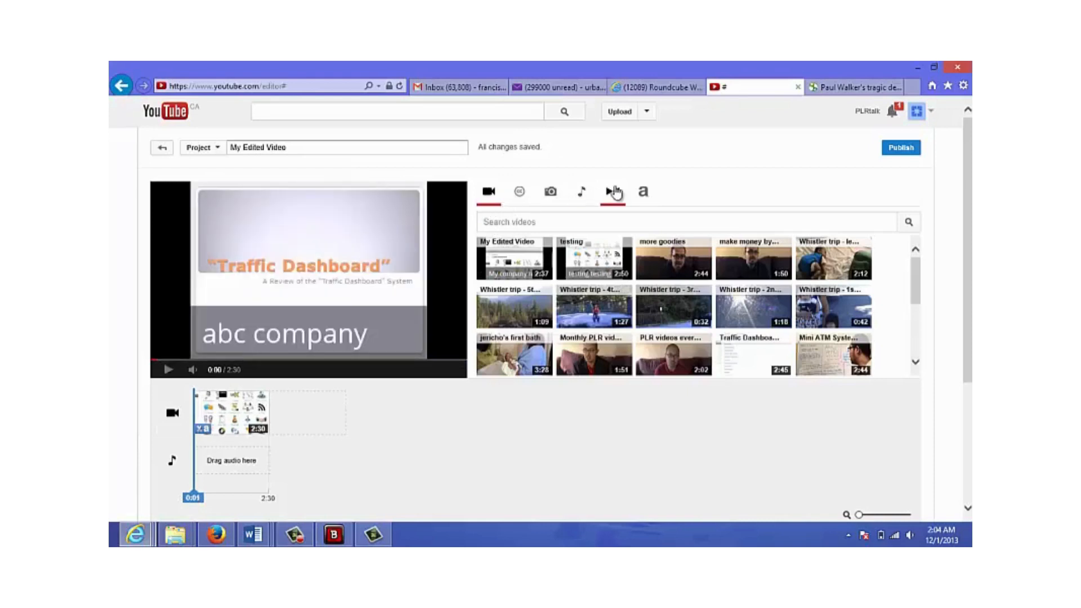
click(550, 194)
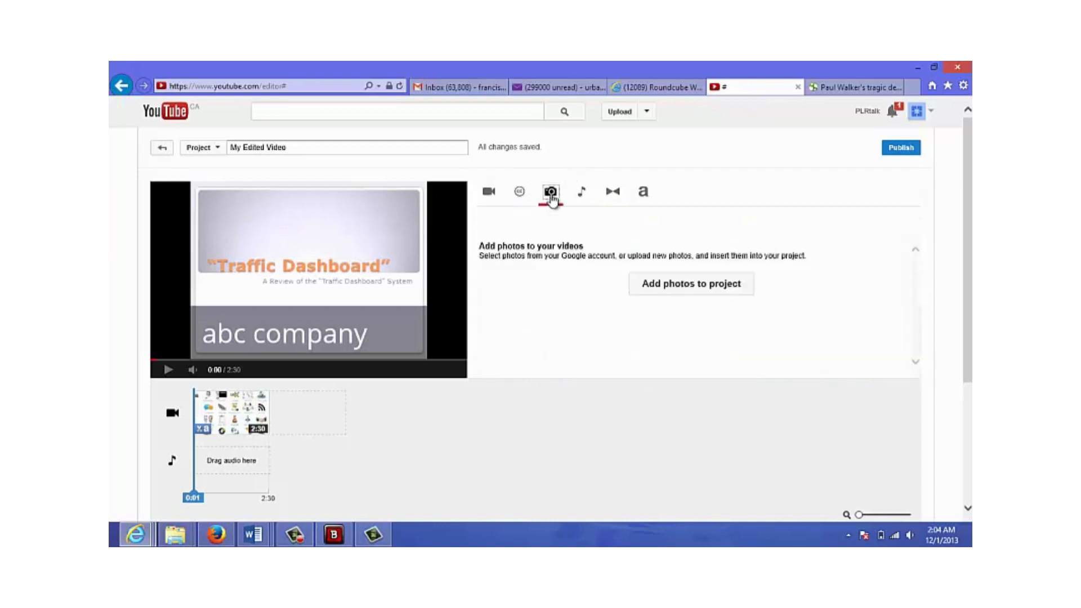
click(652, 292)
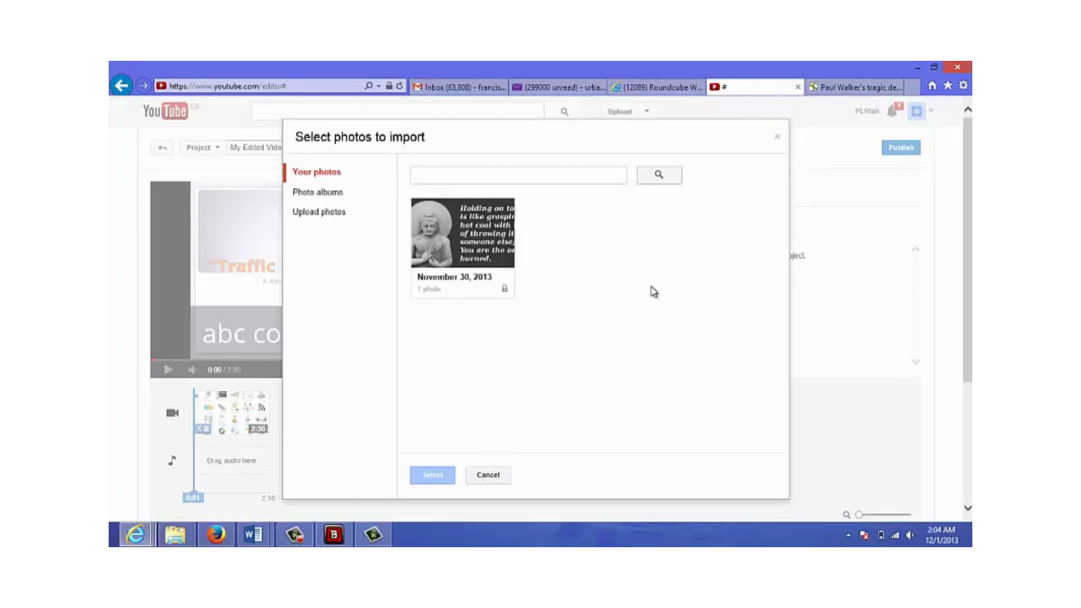
click(468, 253)
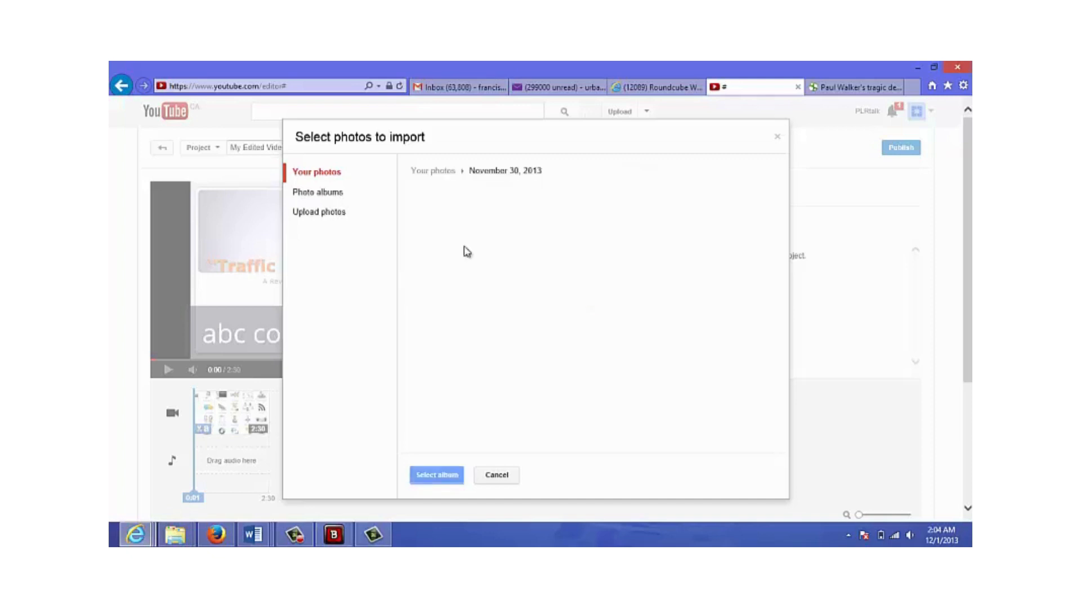
click(437, 475)
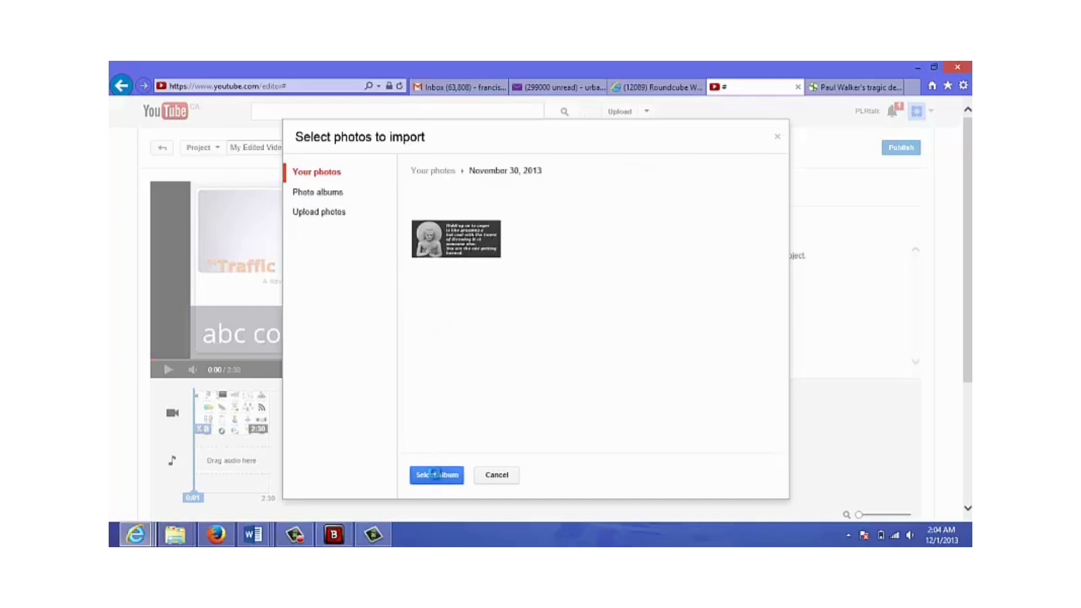
- Place angerhotcoal.jpg before the video clip on the timeline and play the project through the change from photo to video
mouse_move(528, 256)
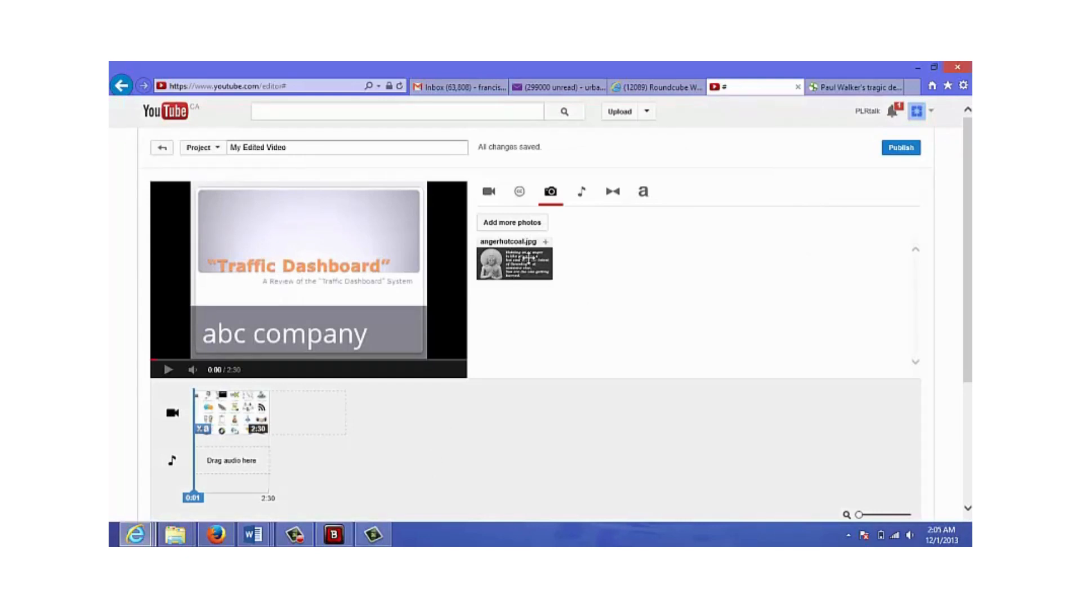
drag(520, 264, 214, 416)
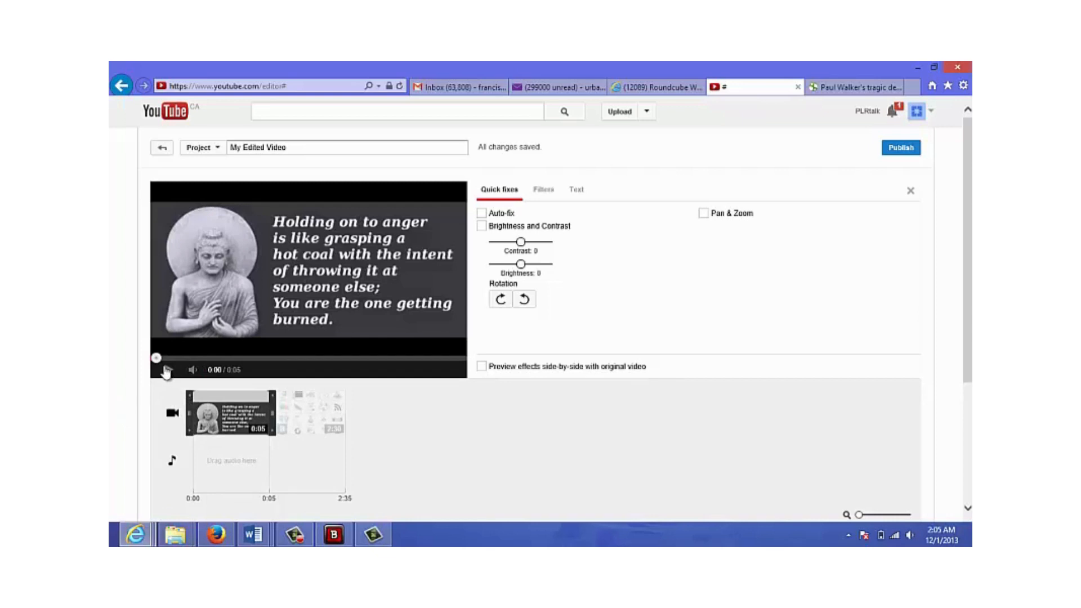
click(174, 420)
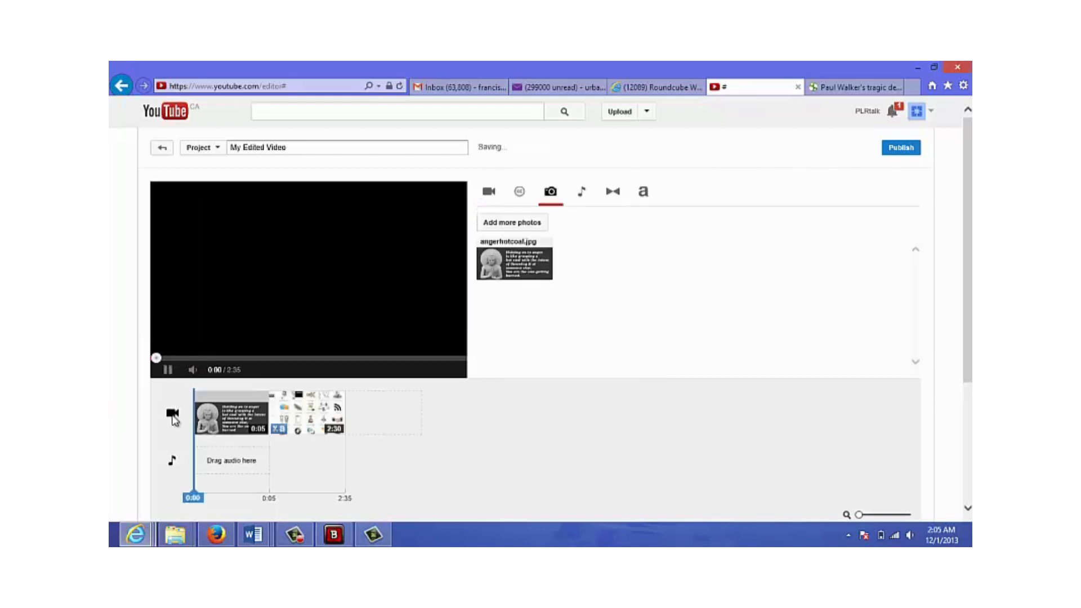
click(168, 374)
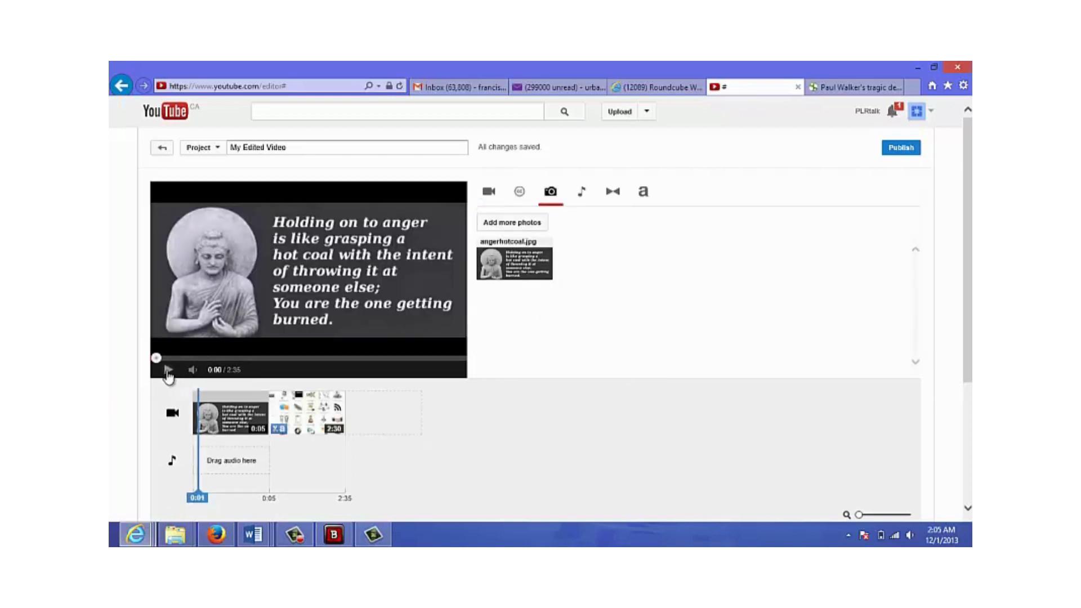
click(169, 372)
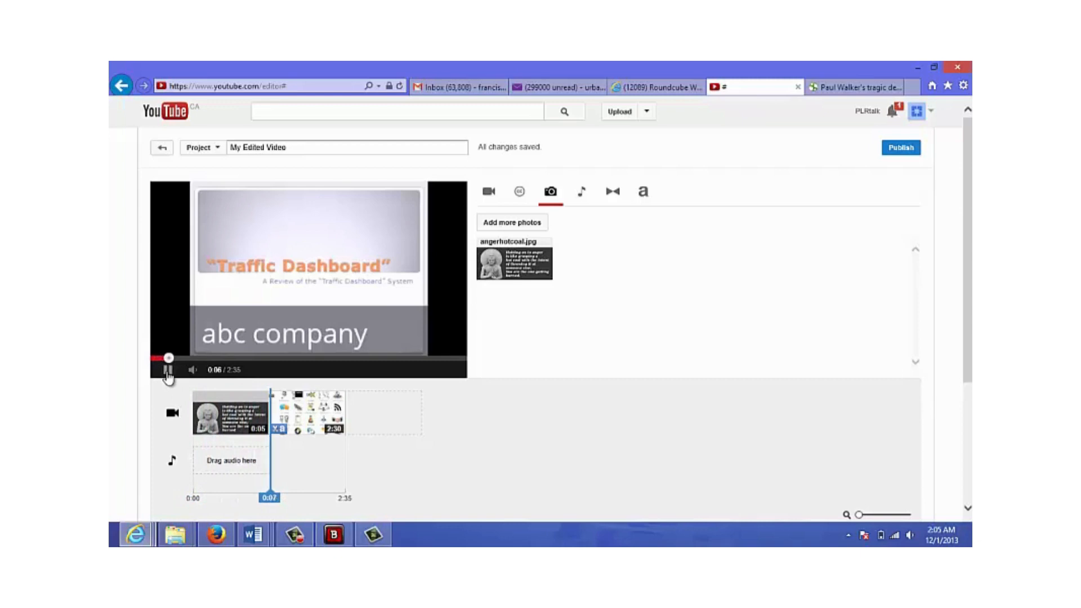
click(169, 371)
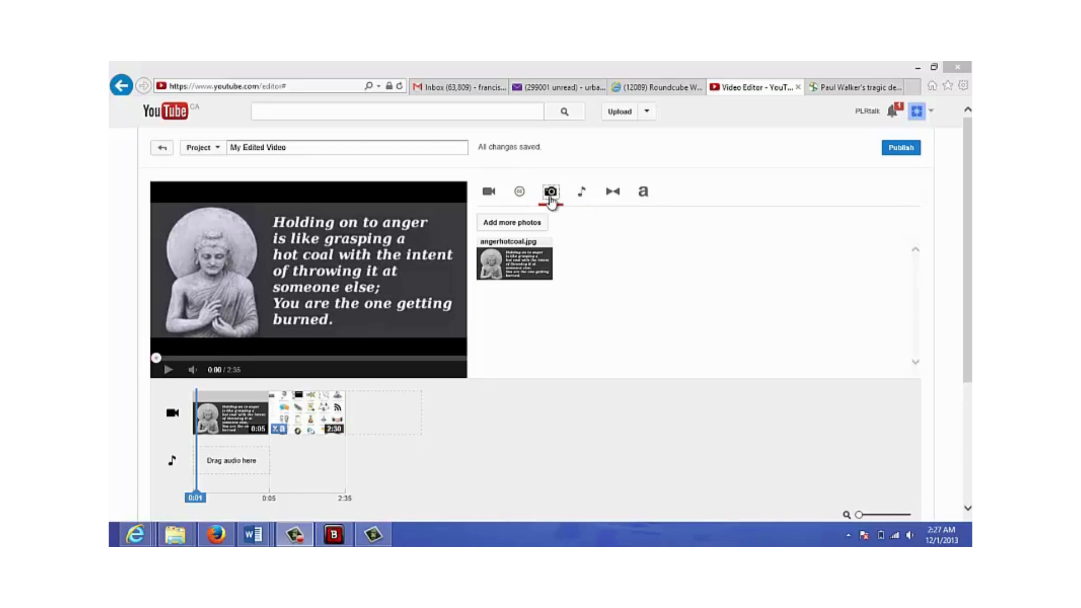
- Browse the audio tracks and add "Payday" to the start of the project's audio track
click(583, 195)
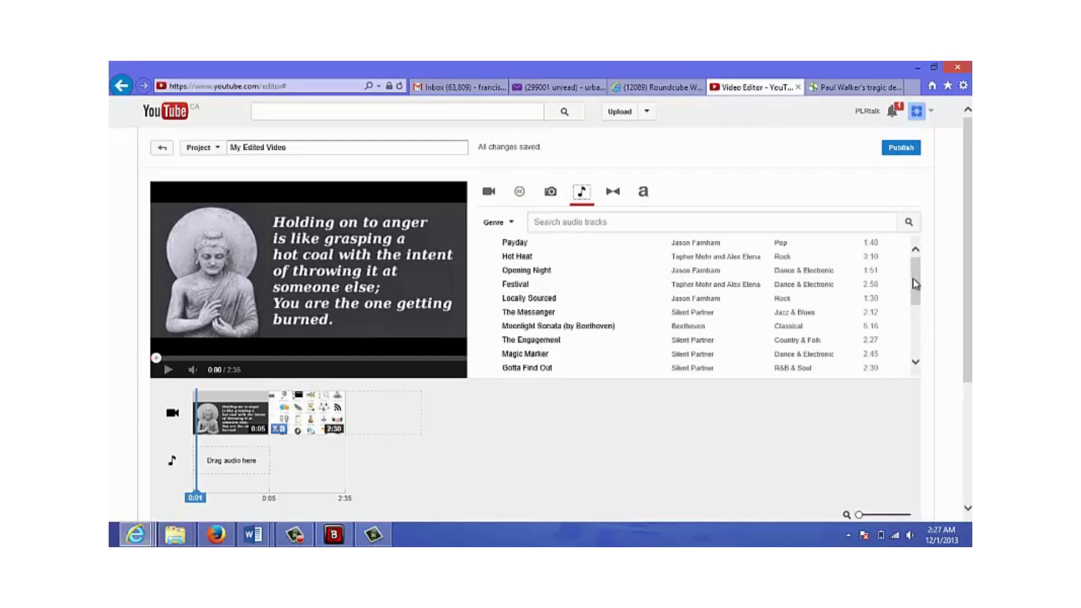
mouse_move(916, 289)
mouse_down()
mouse_move(916, 324)
mouse_move(917, 273)
mouse_up()
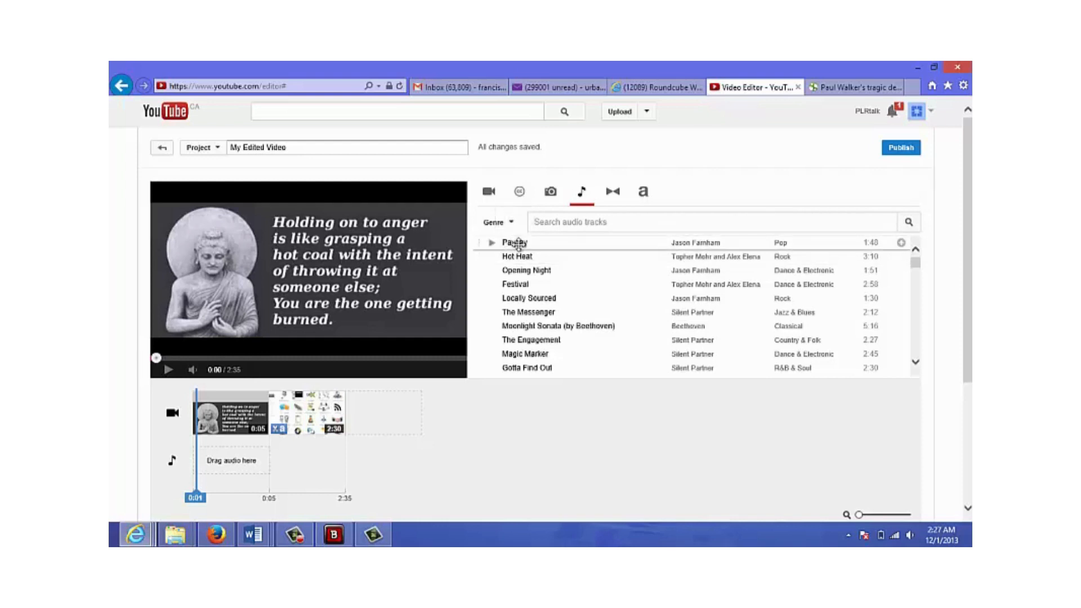
drag(519, 244, 263, 469)
drag(262, 470, 263, 470)
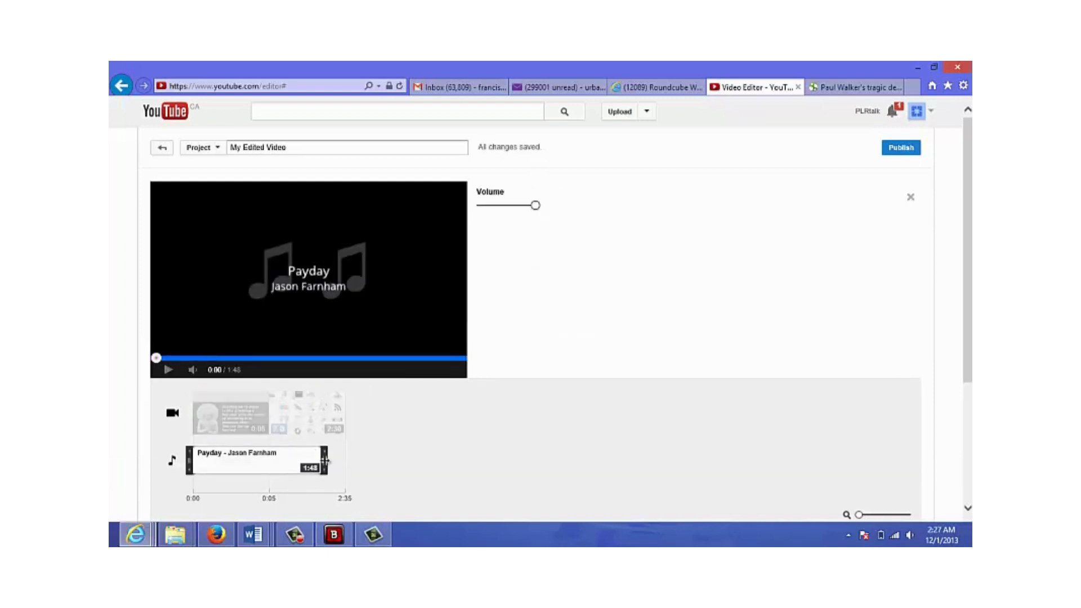
- Shorten the "Payday" track to 0:05 so that it covers only the opening photo
drag(325, 461, 261, 456)
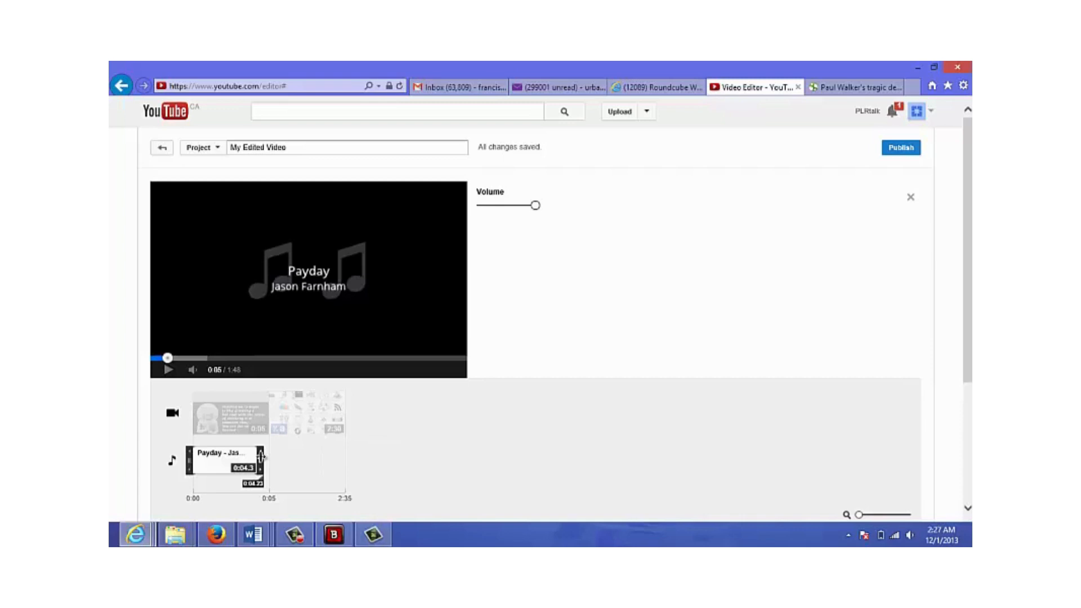
drag(261, 455, 326, 462)
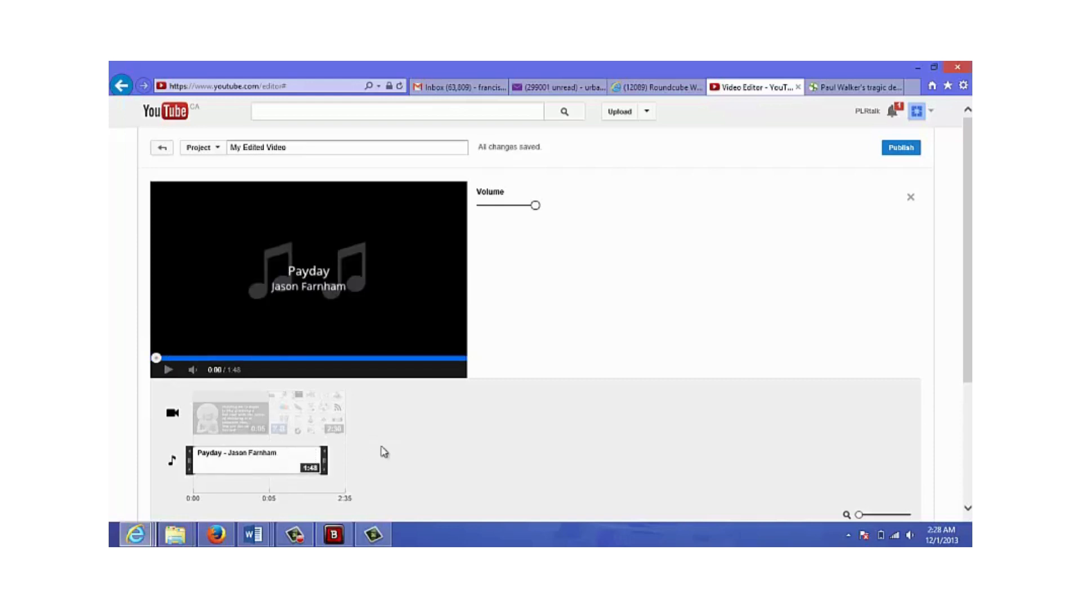
drag(325, 461, 269, 462)
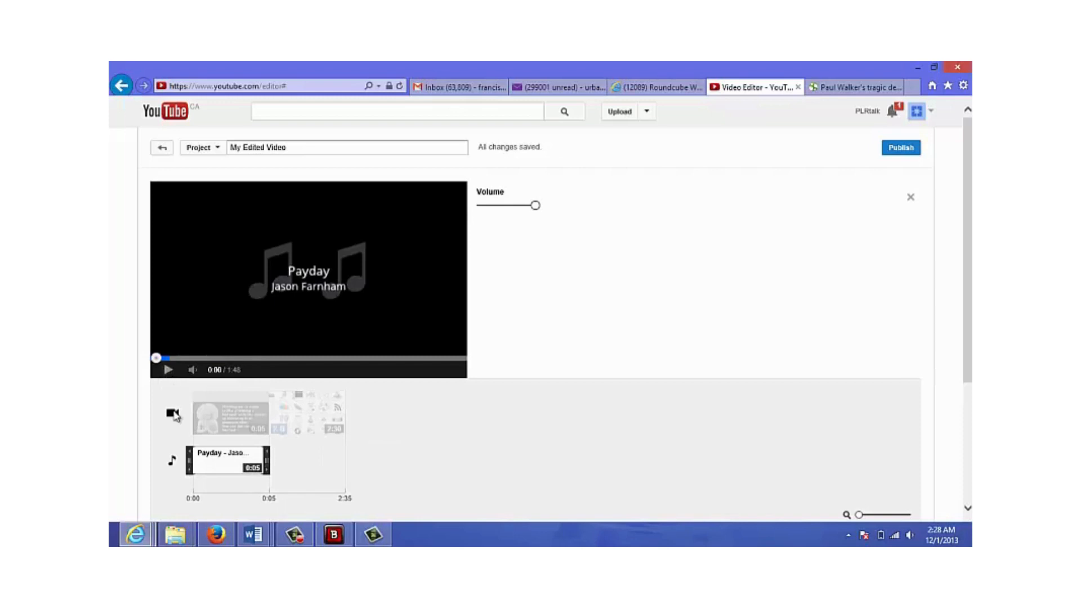
- Leave the audio track's settings and play the opening photo to check its music
click(167, 370)
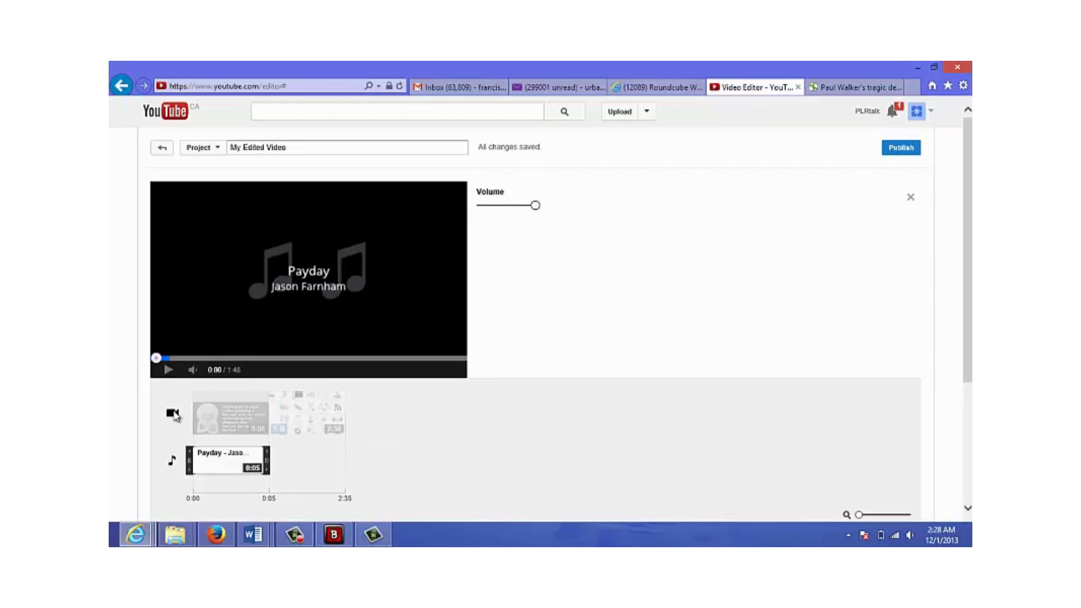
click(169, 371)
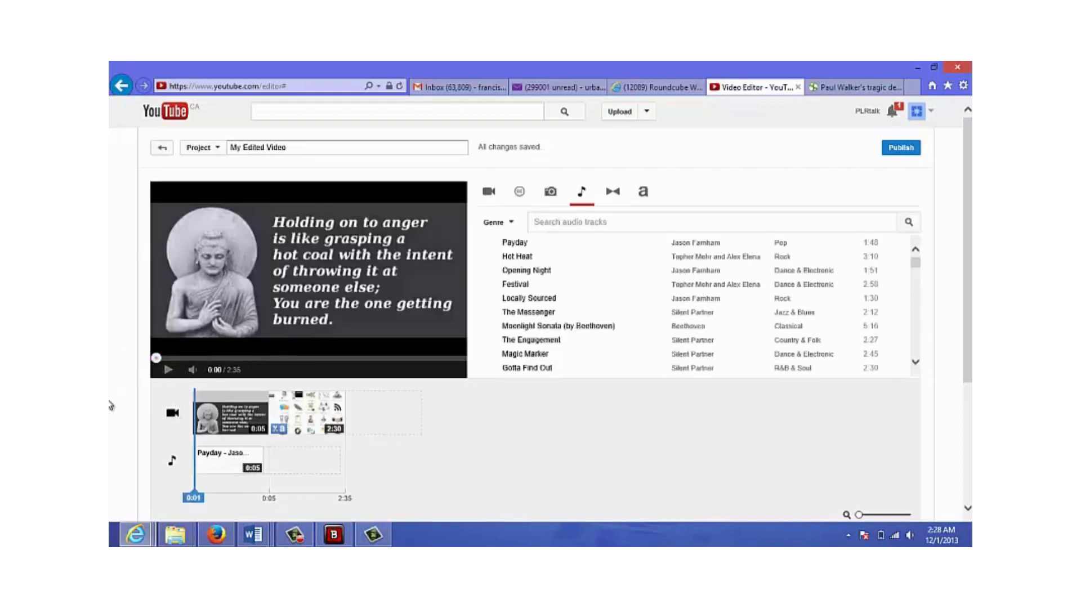
click(169, 371)
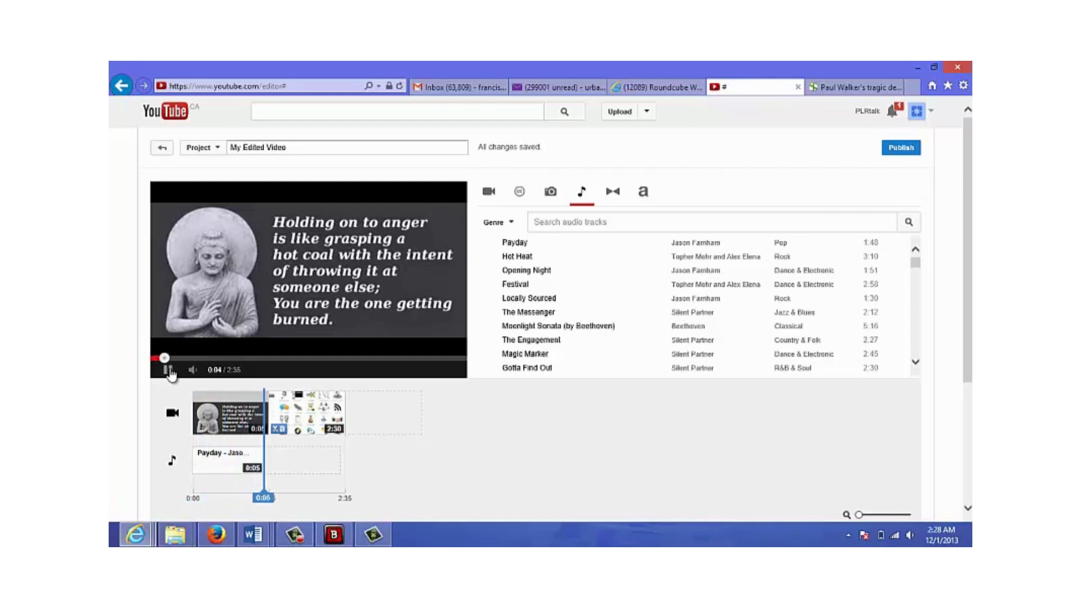
click(169, 371)
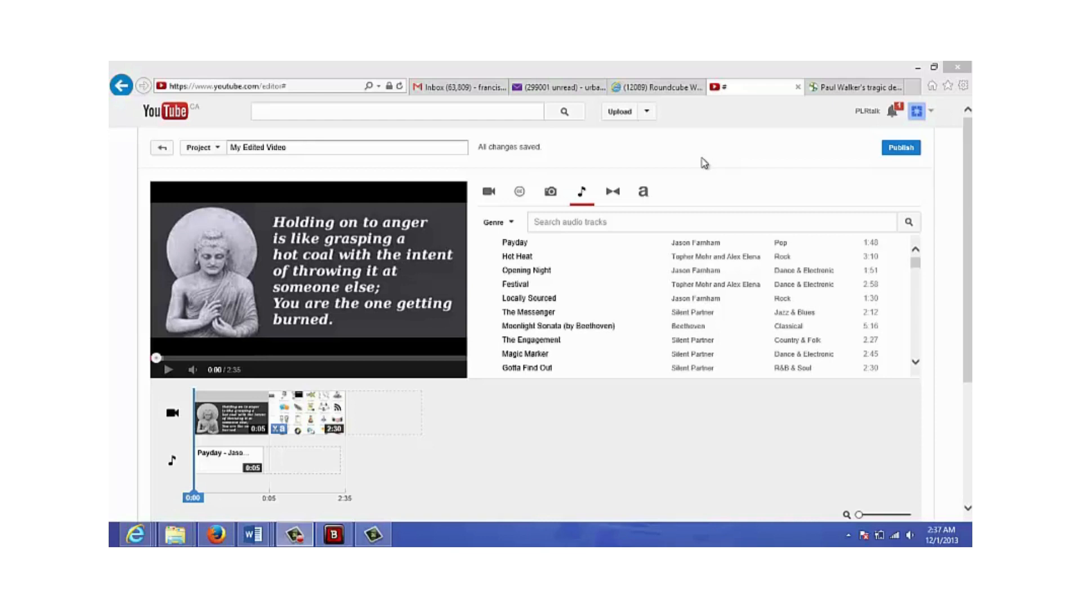
- Insert a Heart transition between the photo and the video clip, and play the project to preview it
click(611, 200)
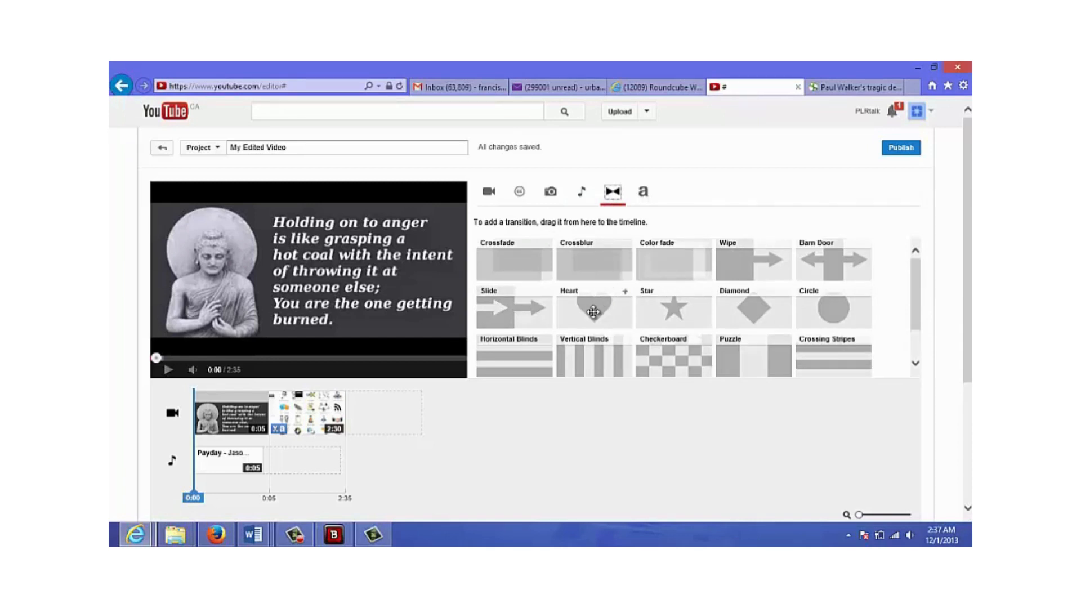
mouse_move(587, 311)
mouse_down()
mouse_move(485, 389)
mouse_move(381, 426)
mouse_move(321, 423)
mouse_up()
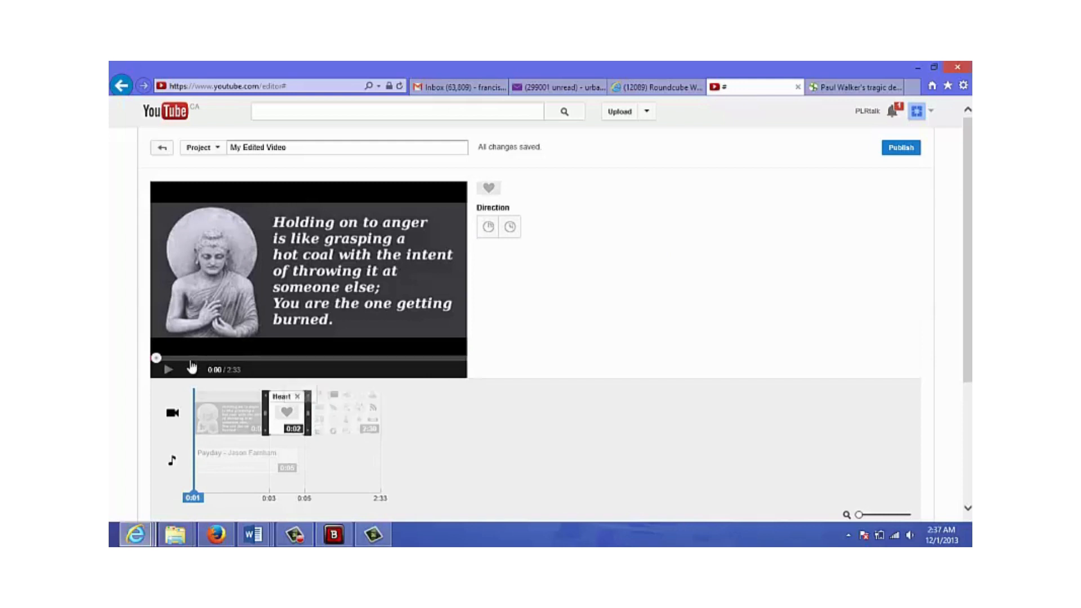
click(172, 419)
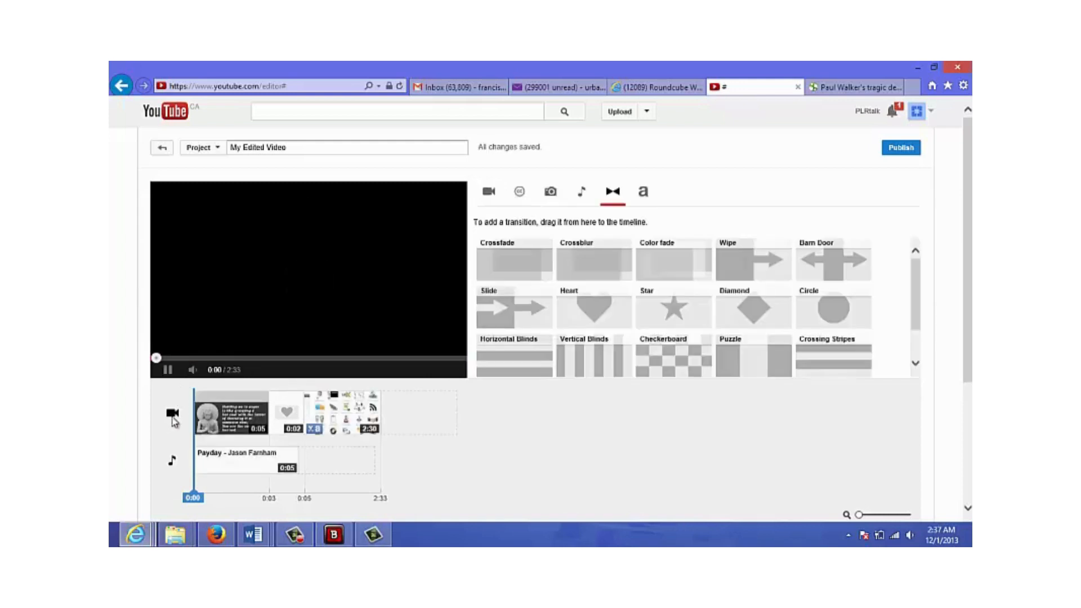
click(168, 371)
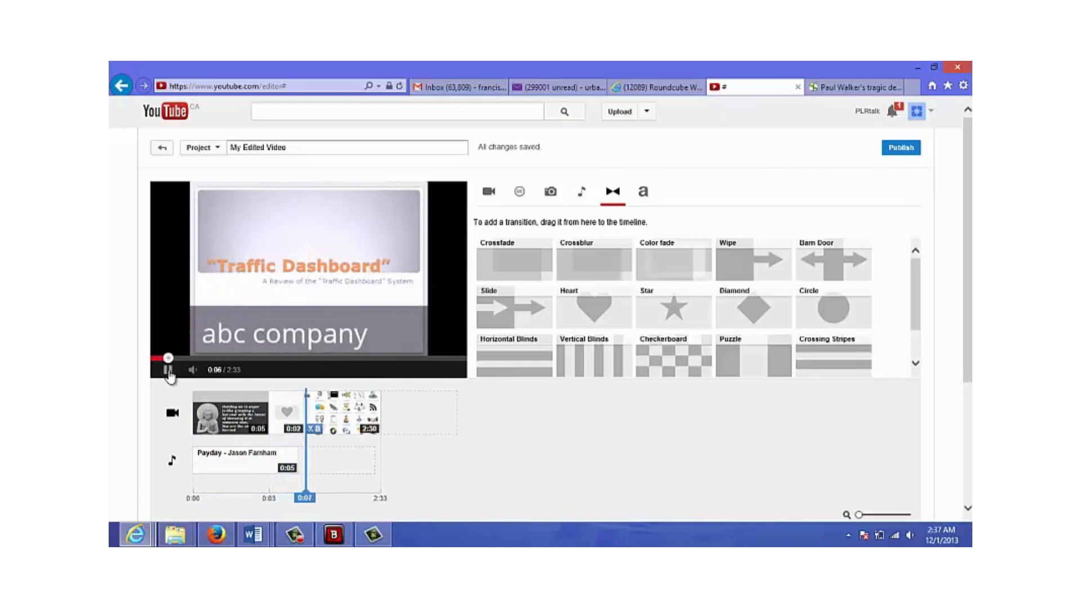
click(169, 371)
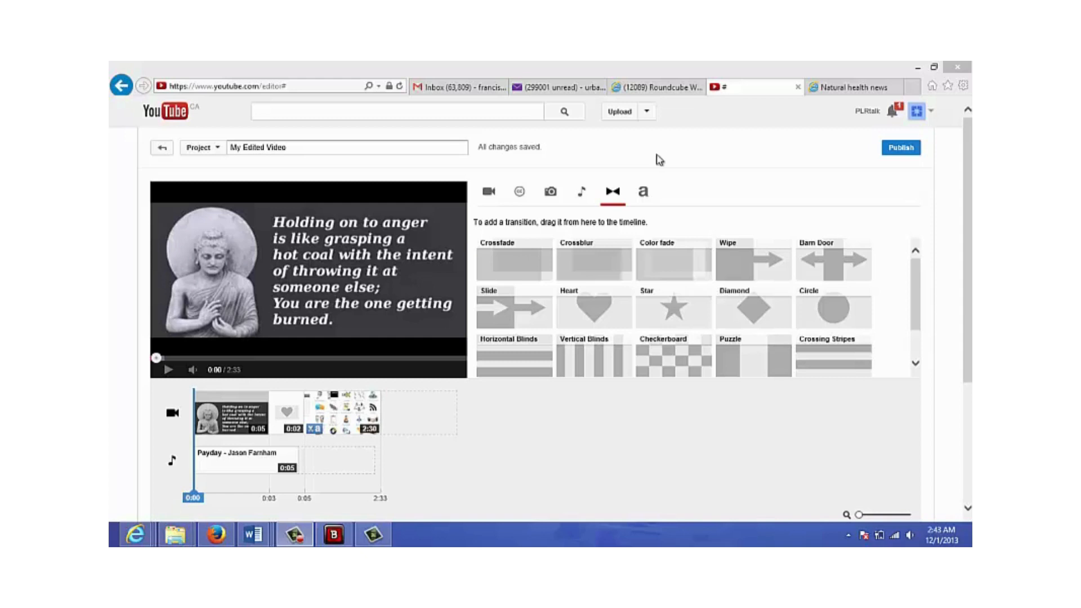
- Add a Centered title at the very start of the timeline, before the photo, and return to the whole project
click(644, 196)
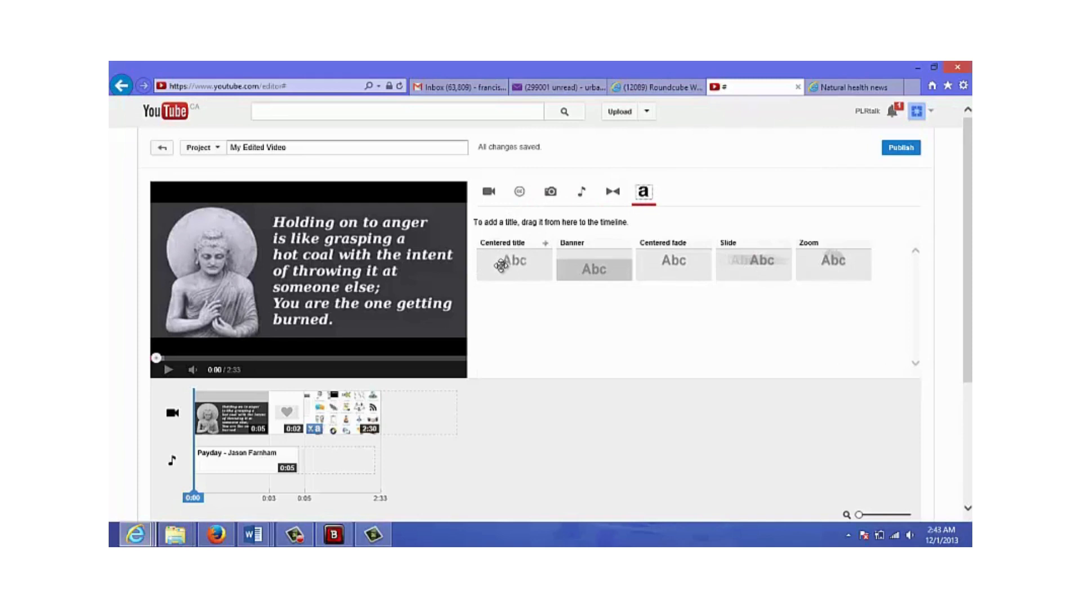
mouse_move(501, 265)
mouse_down()
mouse_move(402, 420)
mouse_move(195, 420)
mouse_up()
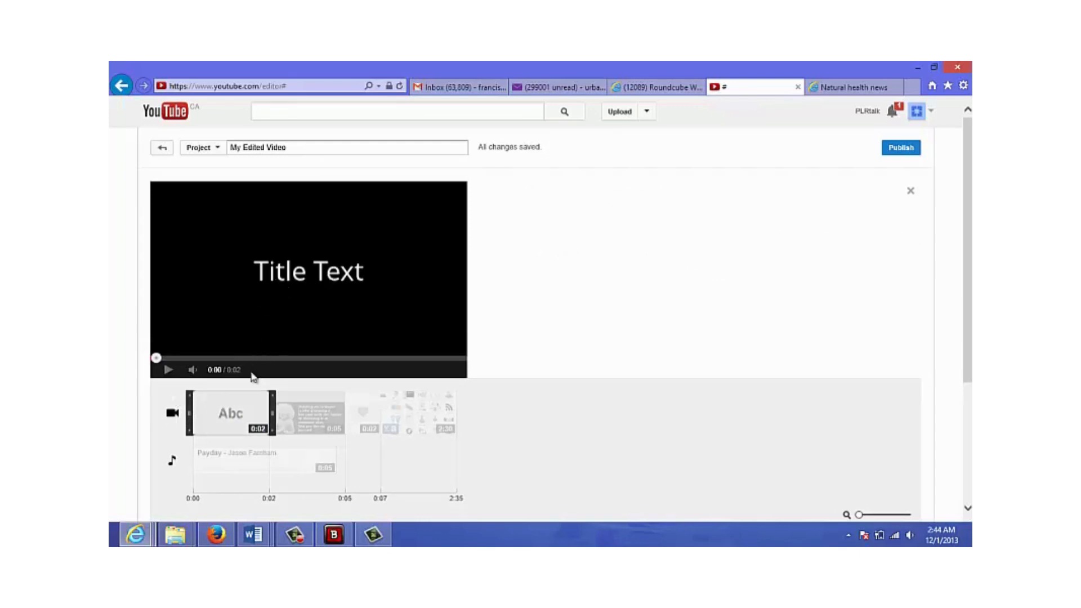
click(172, 420)
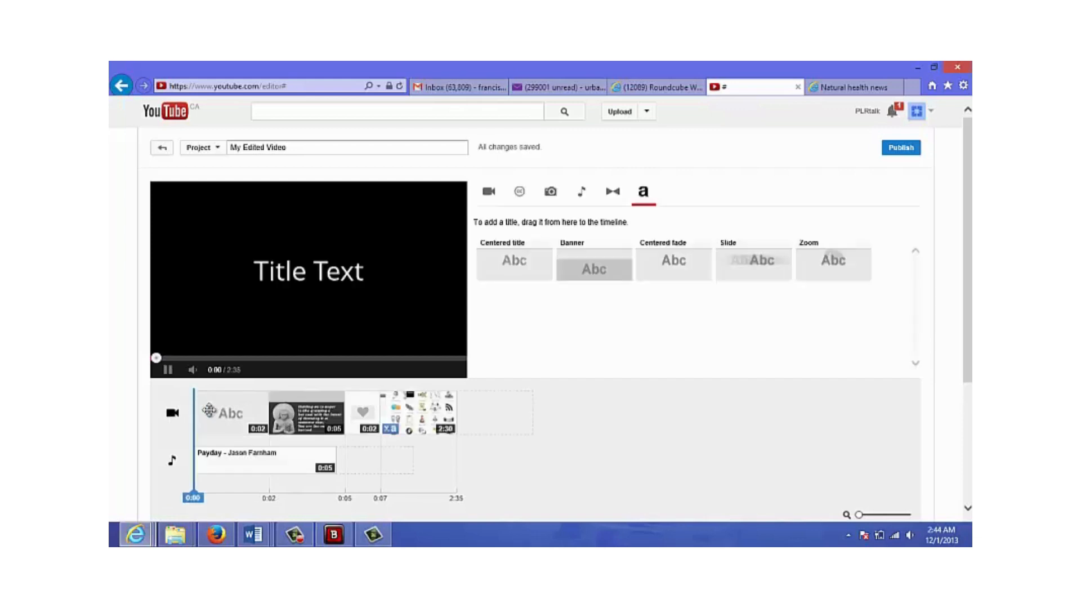
- Replace the opening title's default text with "Welcome to ABC company video"
click(228, 417)
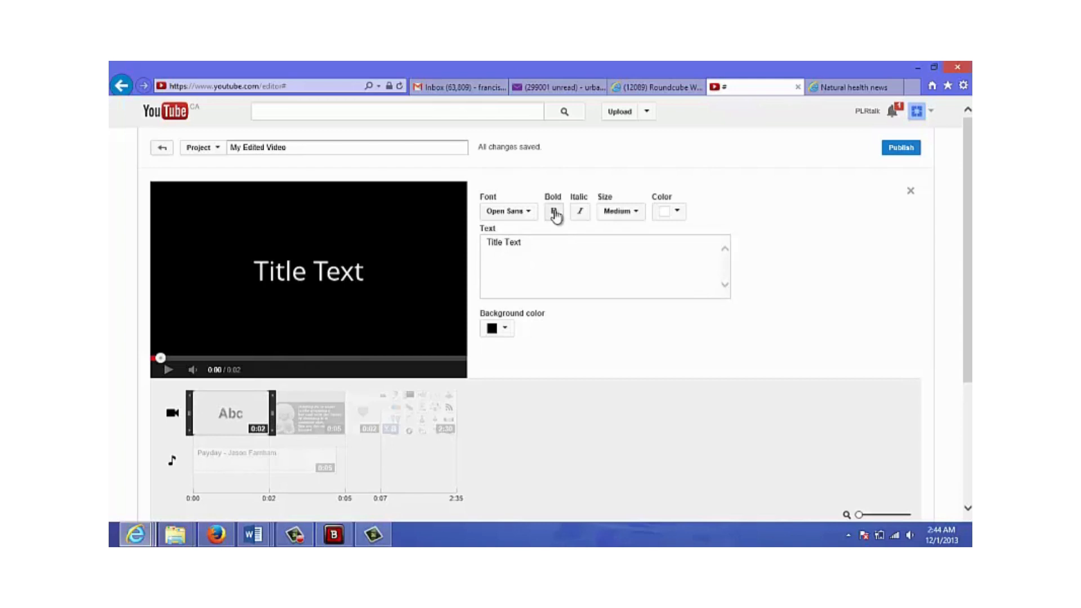
click(530, 244)
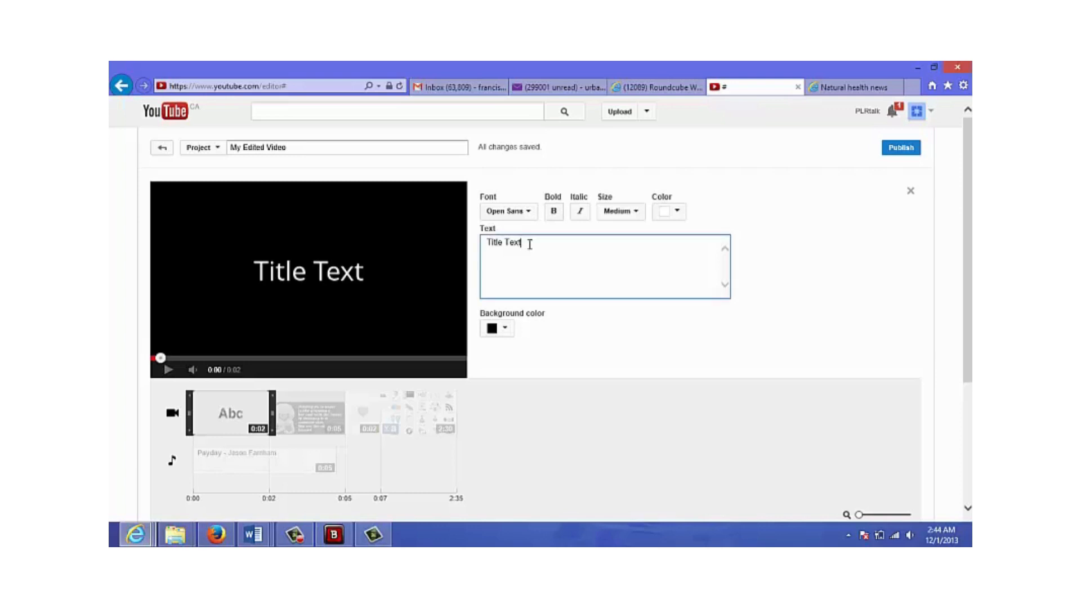
drag(530, 244, 473, 245)
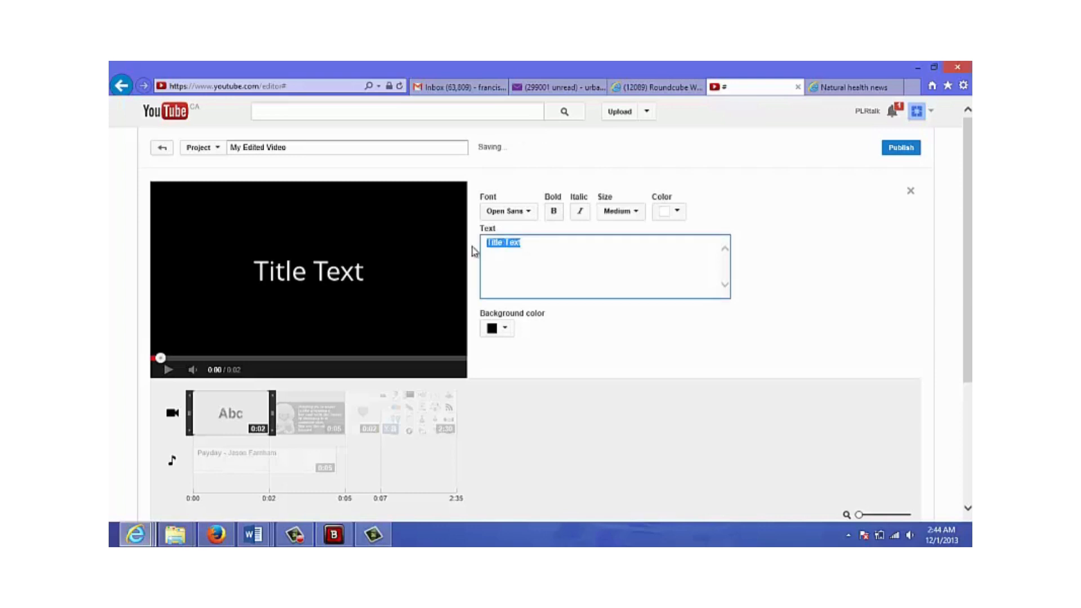
text(Welc)
text(ome to AB)
text(com)
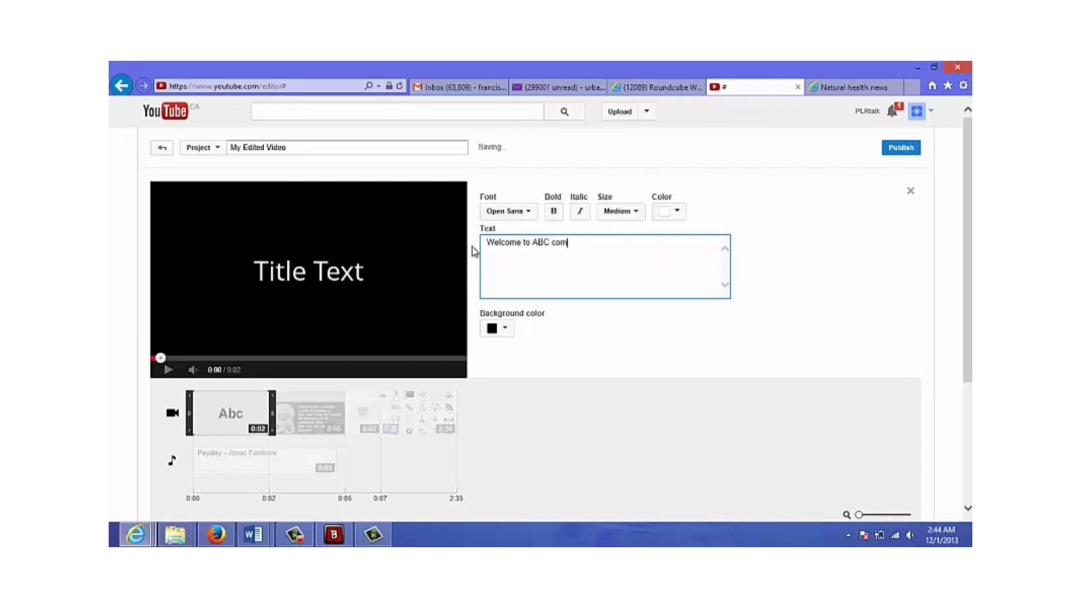
text(pany message)
key(BackSpace)
key(BackSpace)
key(BackSpace)
key(BackSpace)
key(BackSpace)
key(BackSpace)
key(BackSpace)
text(video)
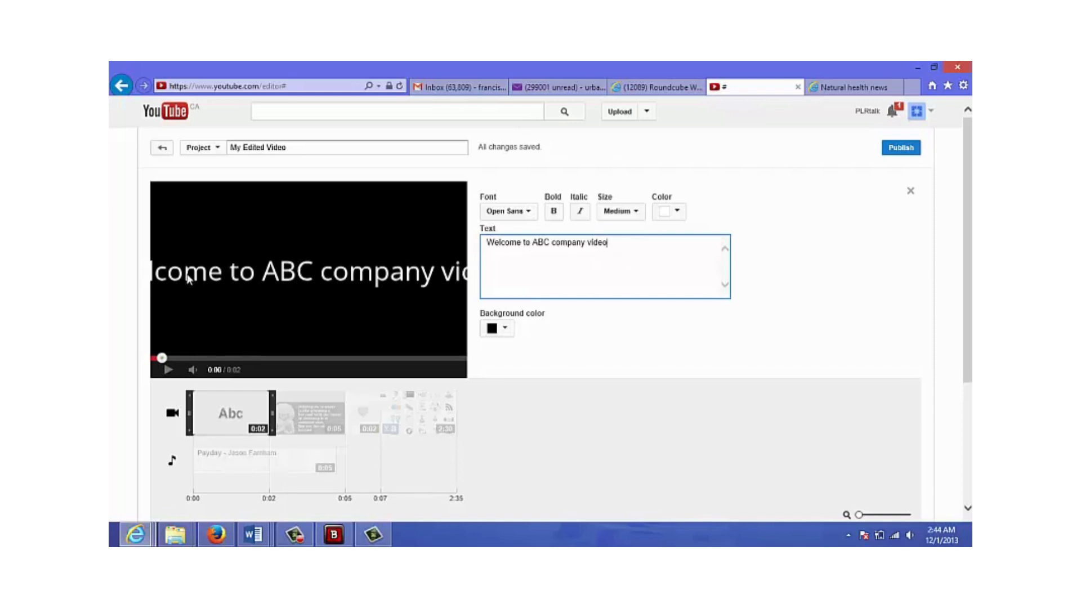
- Set the opening title's text size to Small and preview the title in the whole project
click(638, 214)
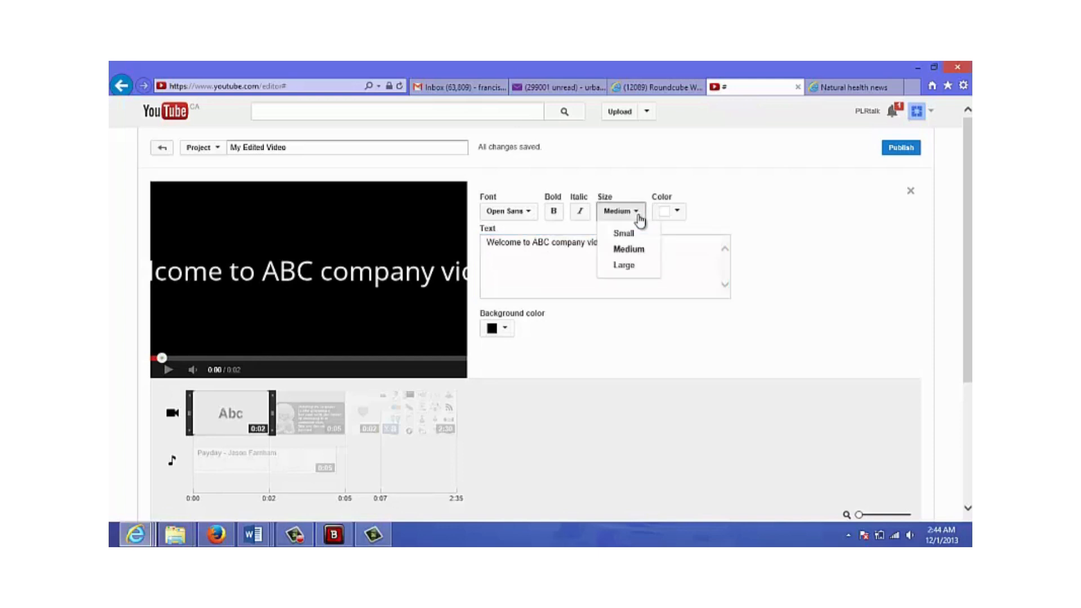
click(635, 233)
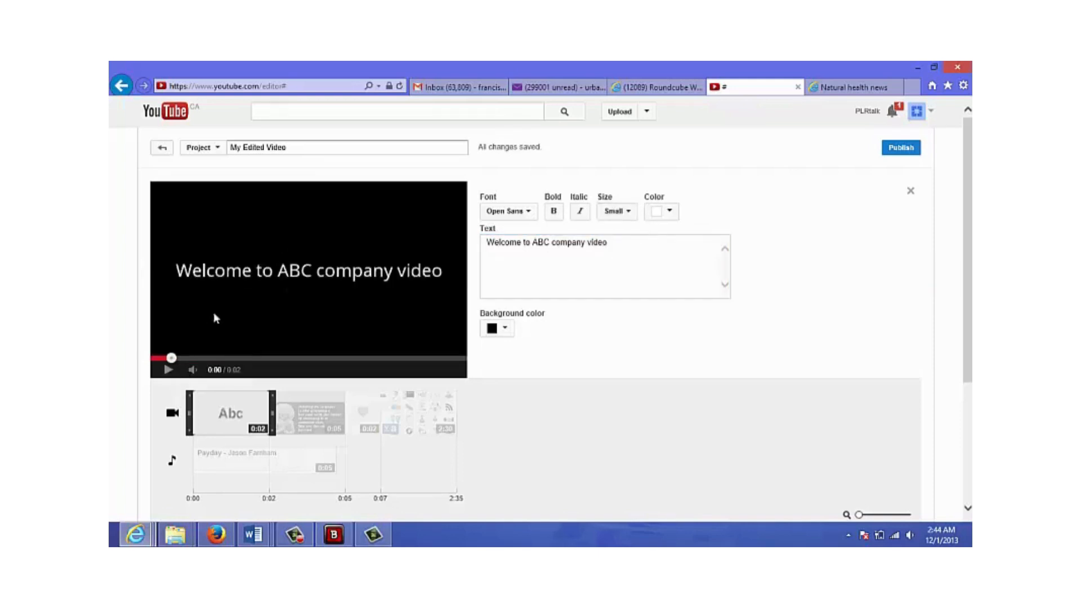
click(170, 418)
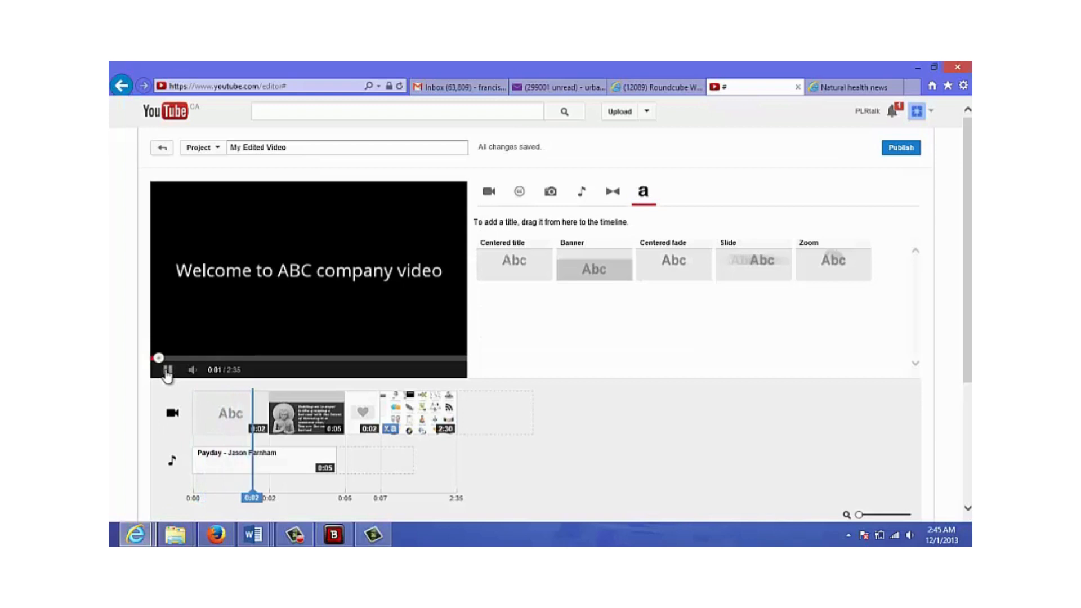
click(167, 371)
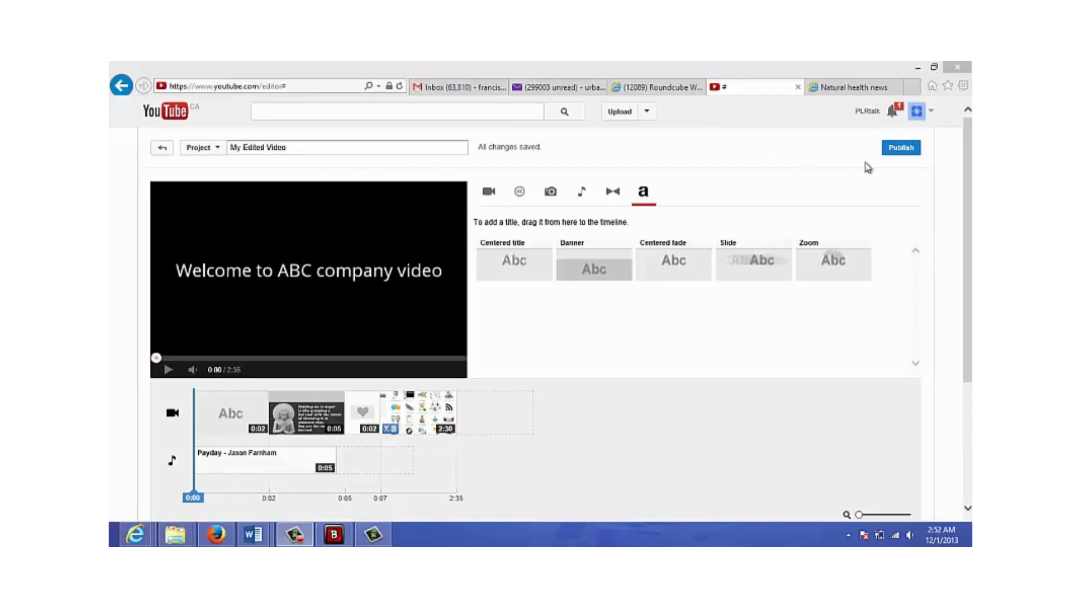
- Publish the edited video and reload its watch page to check the processed video, pausing it after the opening banner
click(895, 152)
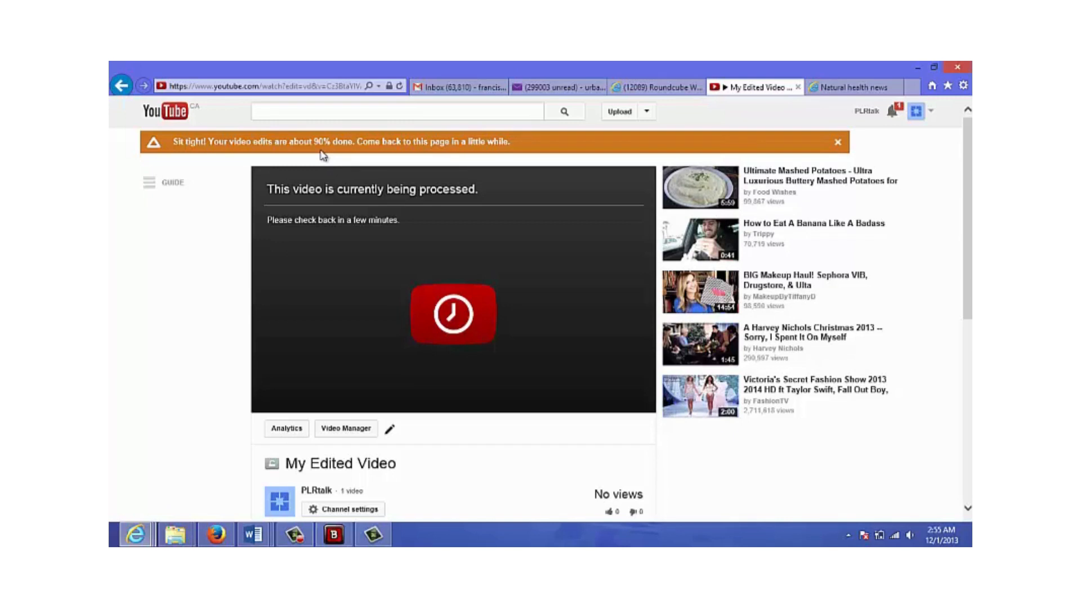
click(399, 87)
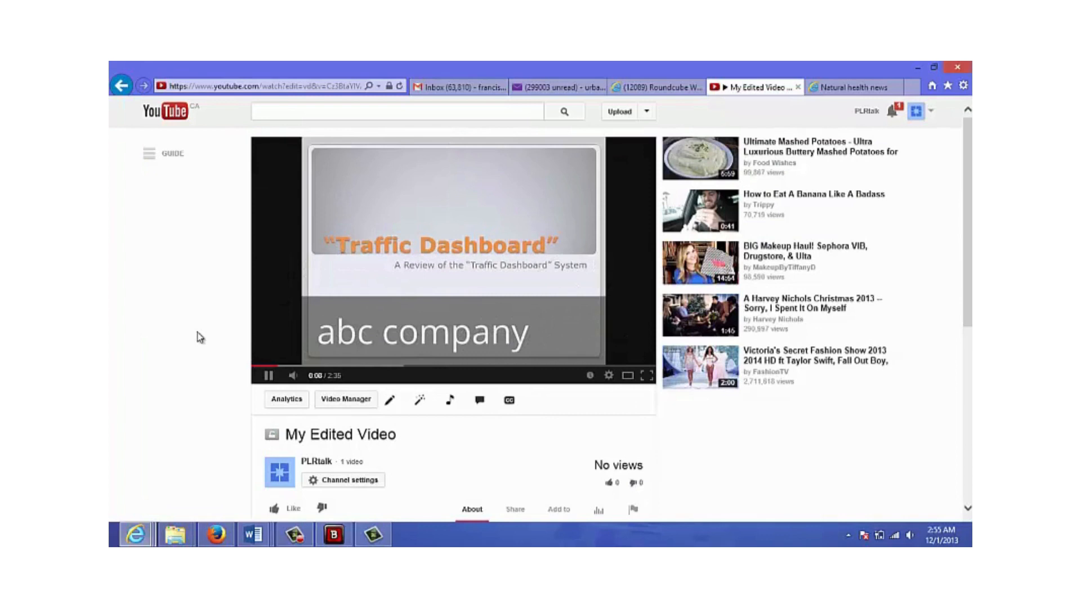
click(269, 377)
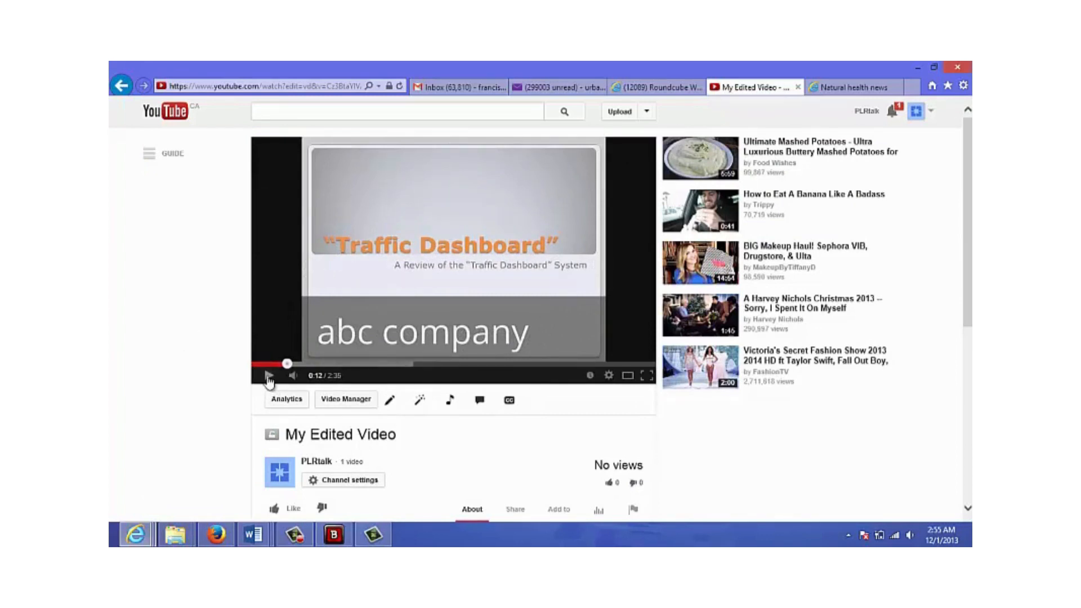